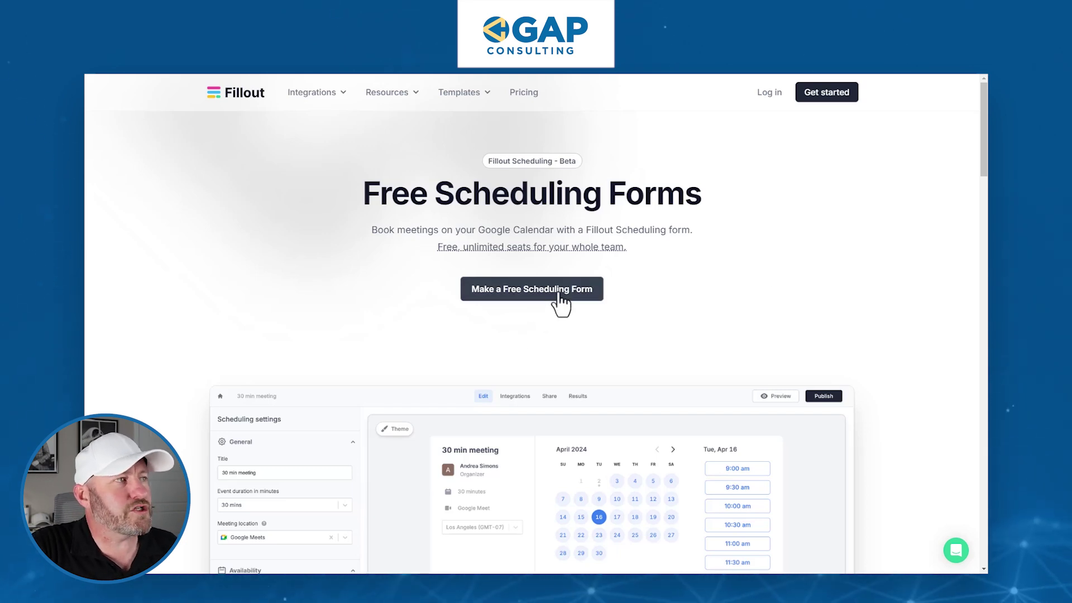
Look through the Free Scheduling Forms page and start creating a free scheduling form
scroll(614, 312, down, 3)
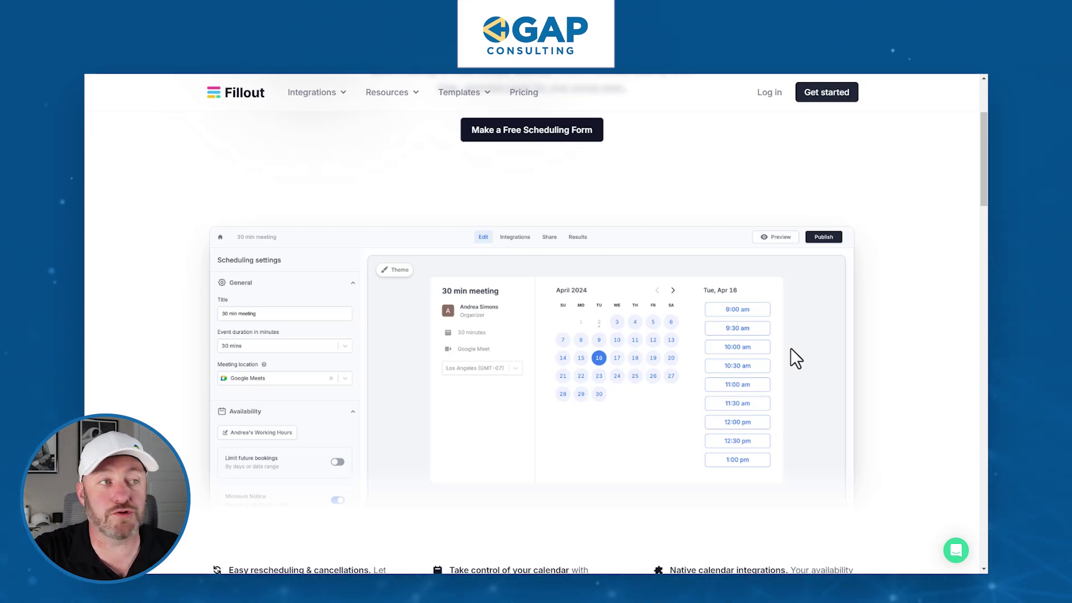
scroll(642, 358, down, 3)
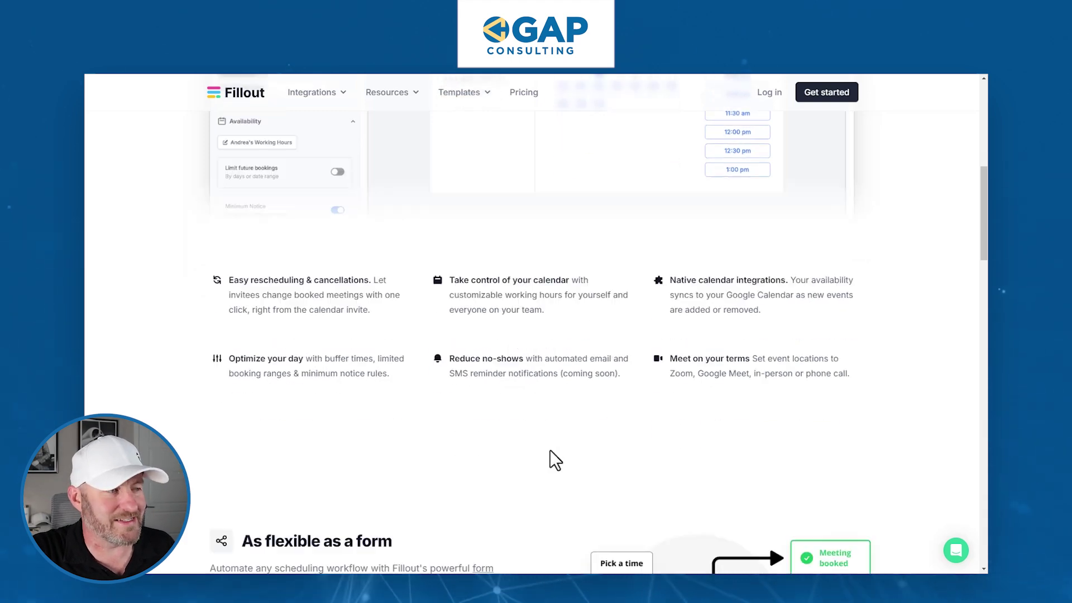
scroll(551, 446, down, 5)
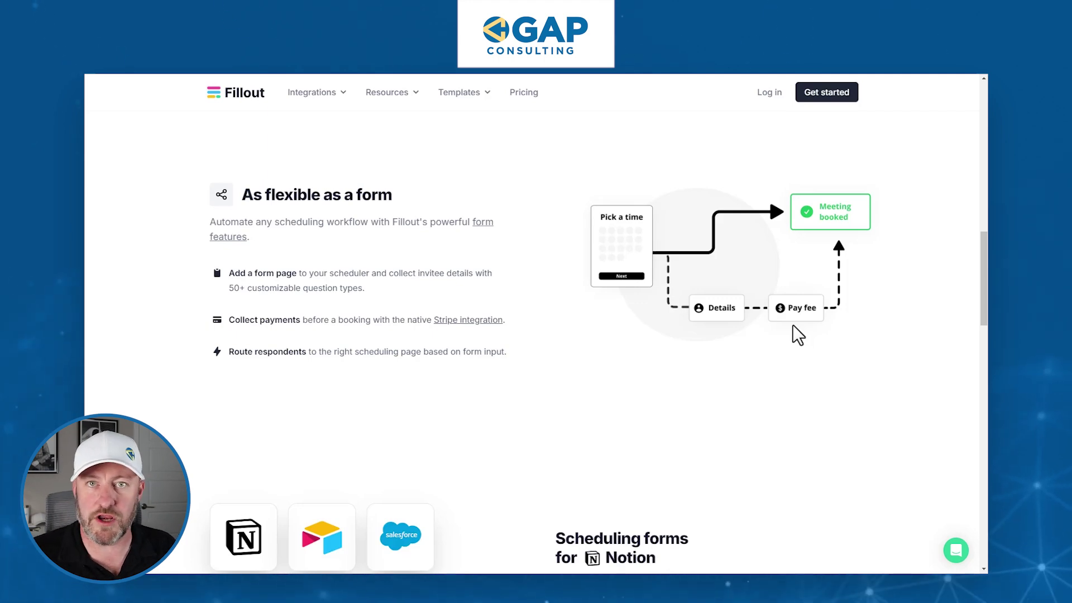
scroll(534, 317, down, 3)
scroll(529, 335, down, 15)
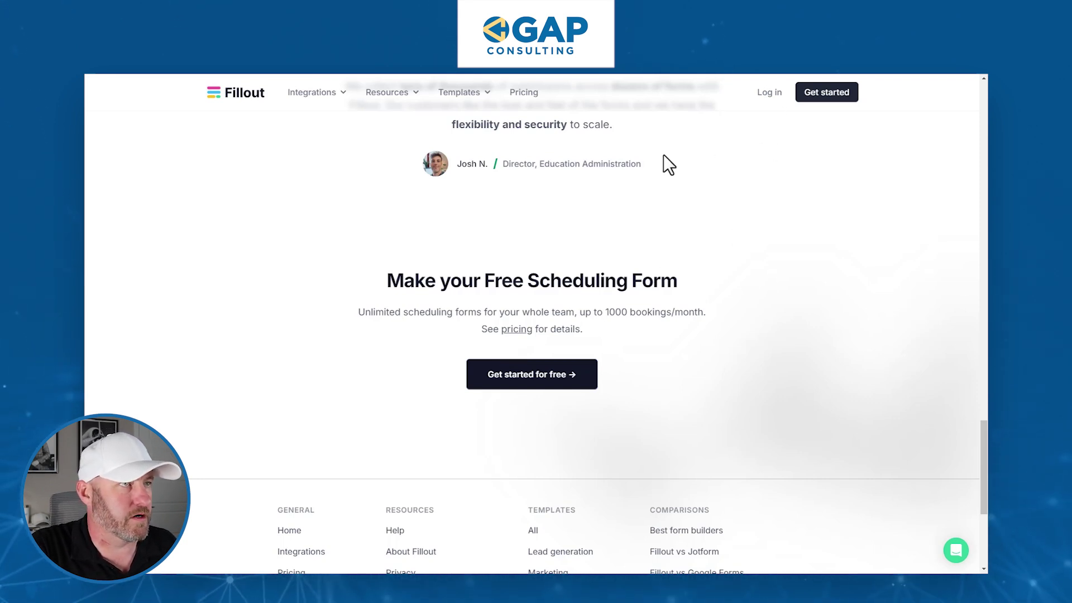
click(566, 375)
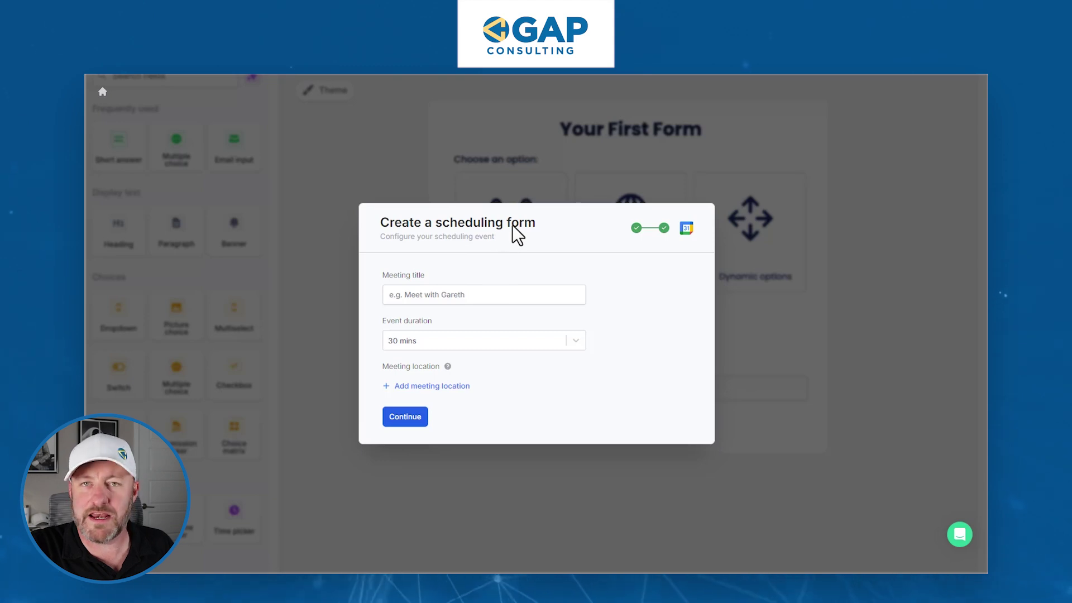
Title the meeting "Test Demo" and set the event duration to 15 mins
click(448, 295)
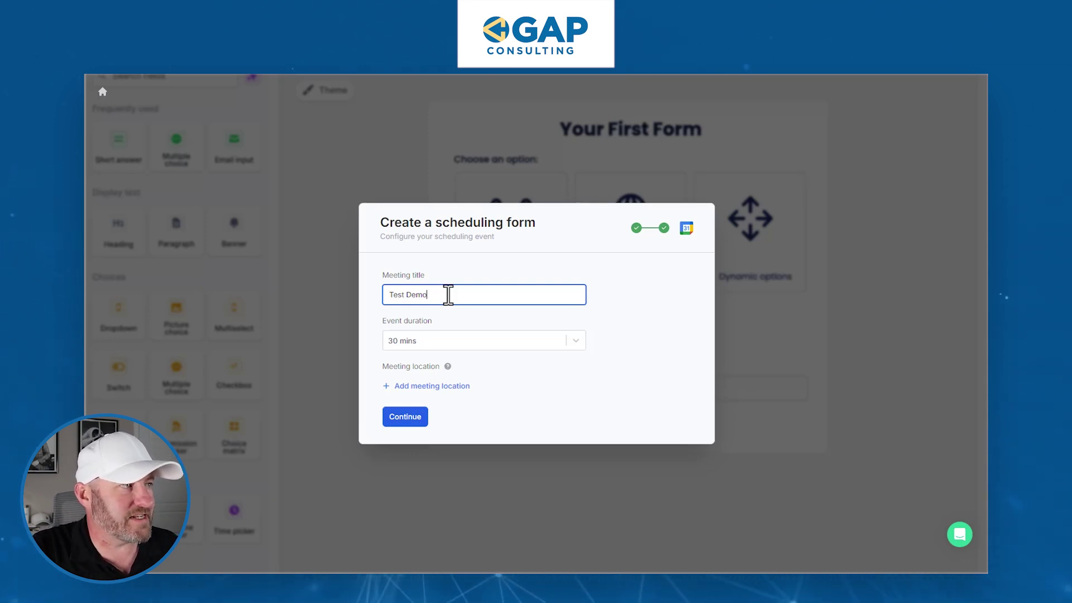
click(427, 344)
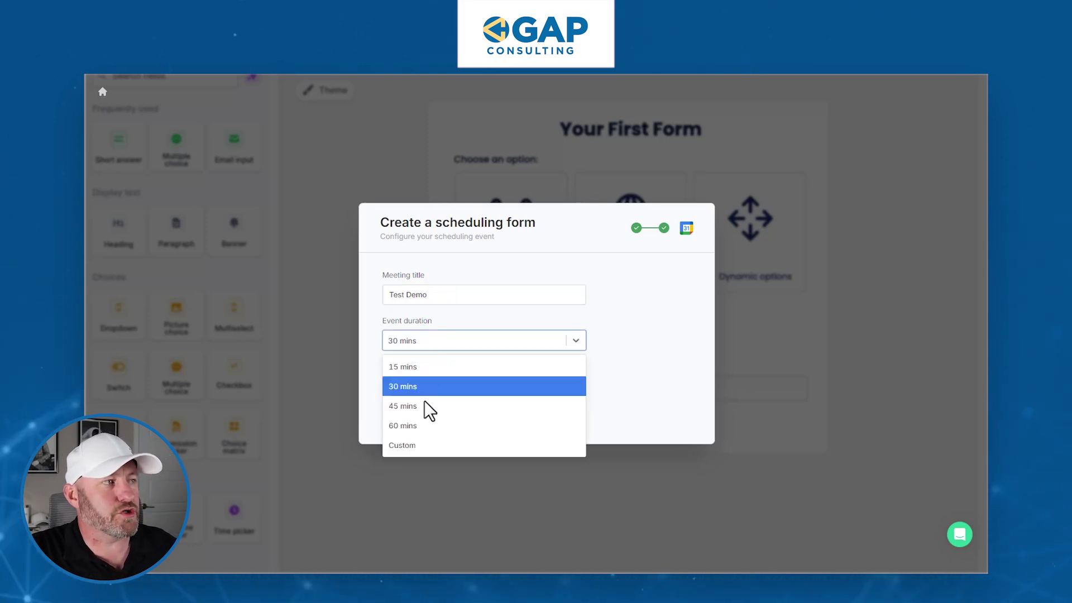
click(418, 369)
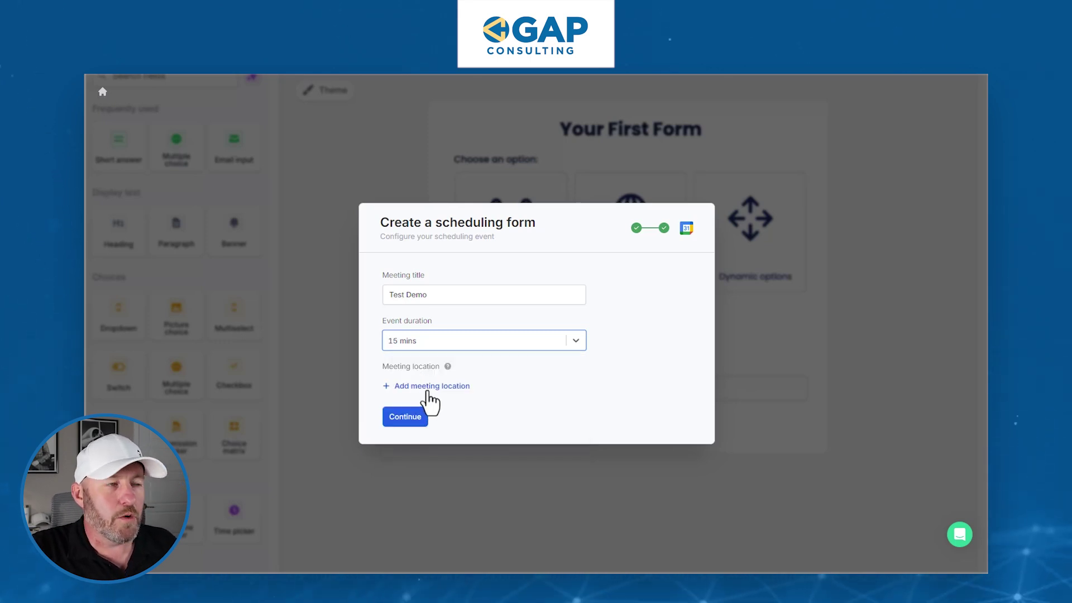
Set the meeting location to Zoom and create the scheduling form, keeping "Test Demo" as its name
click(426, 386)
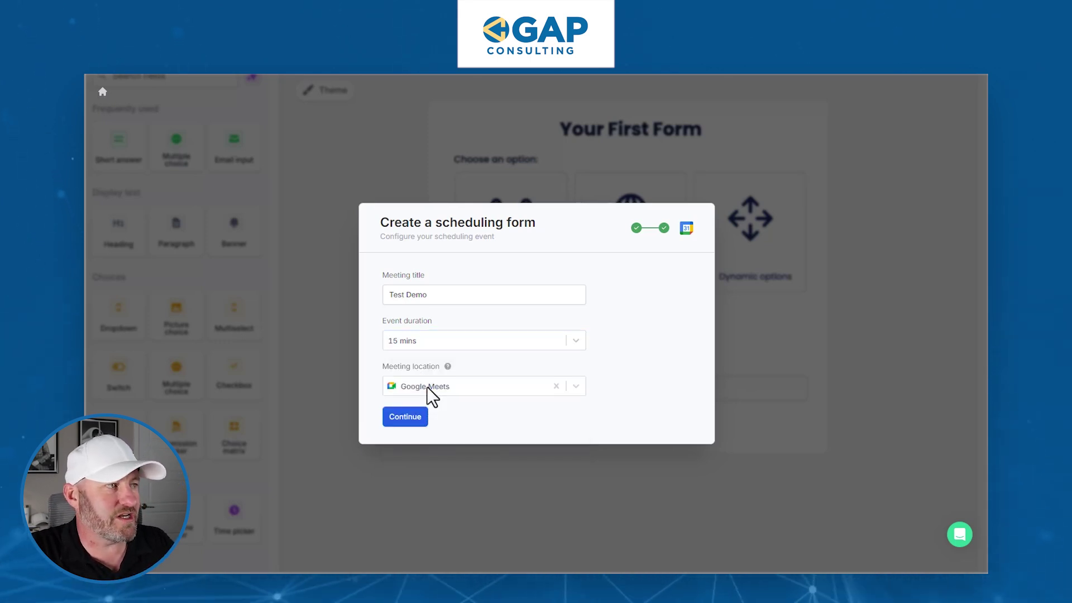
click(428, 388)
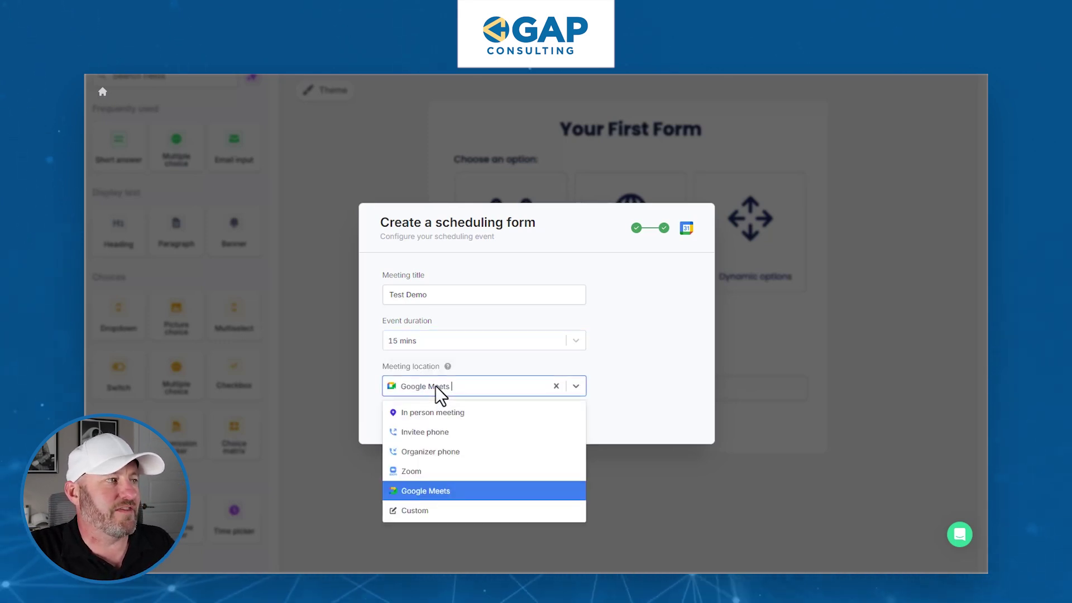
click(455, 474)
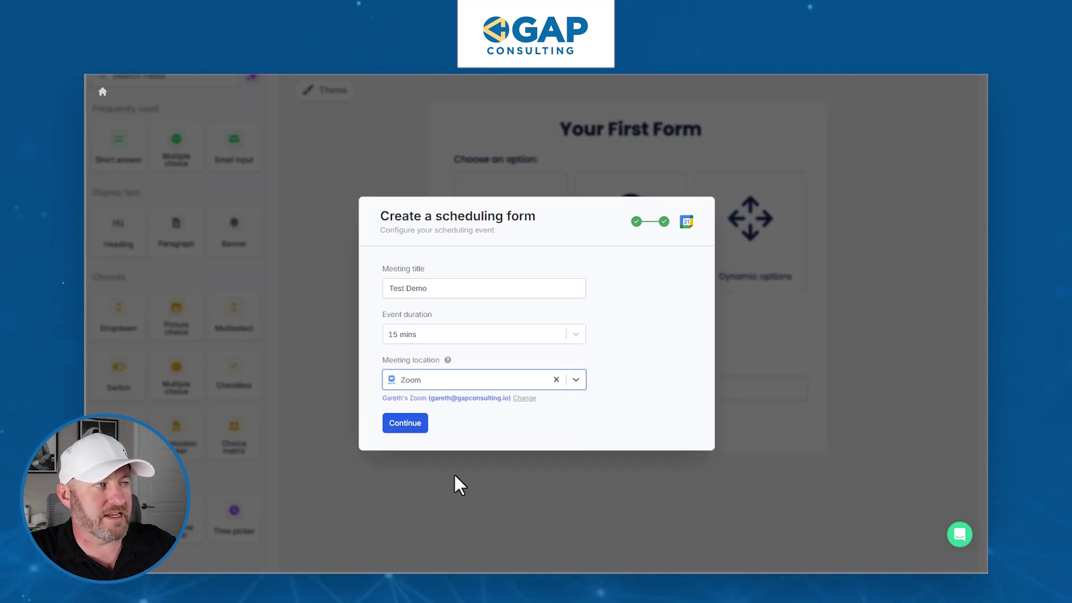
click(491, 384)
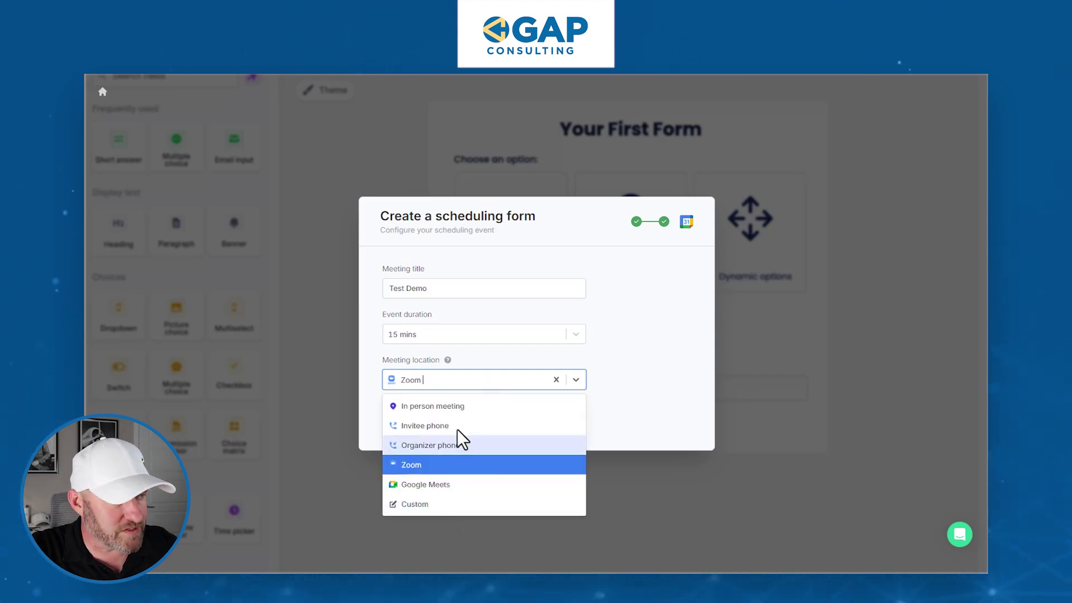
click(641, 371)
click(408, 431)
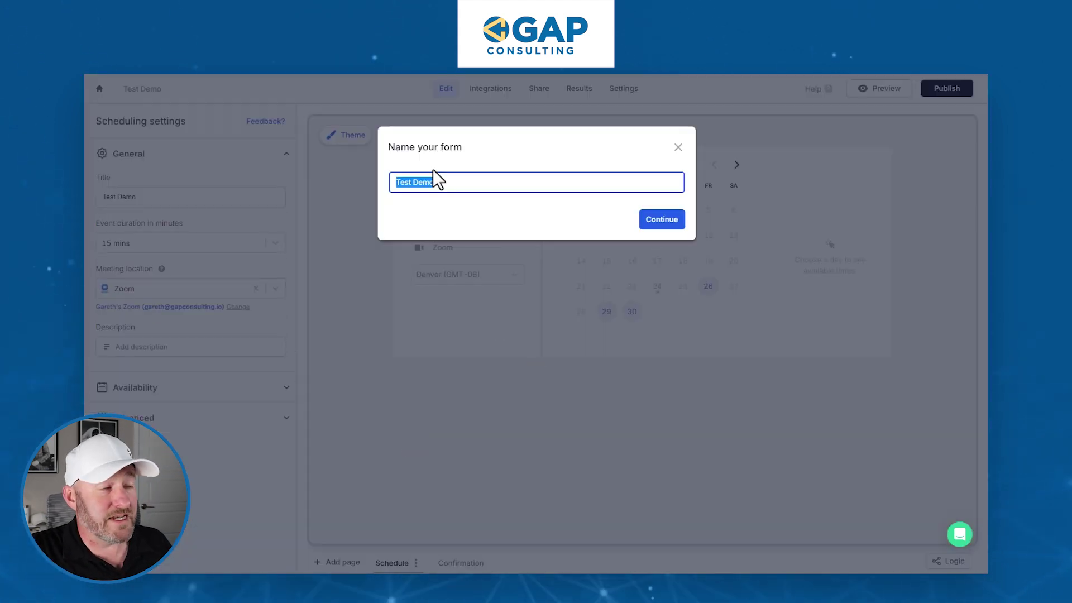
click(659, 220)
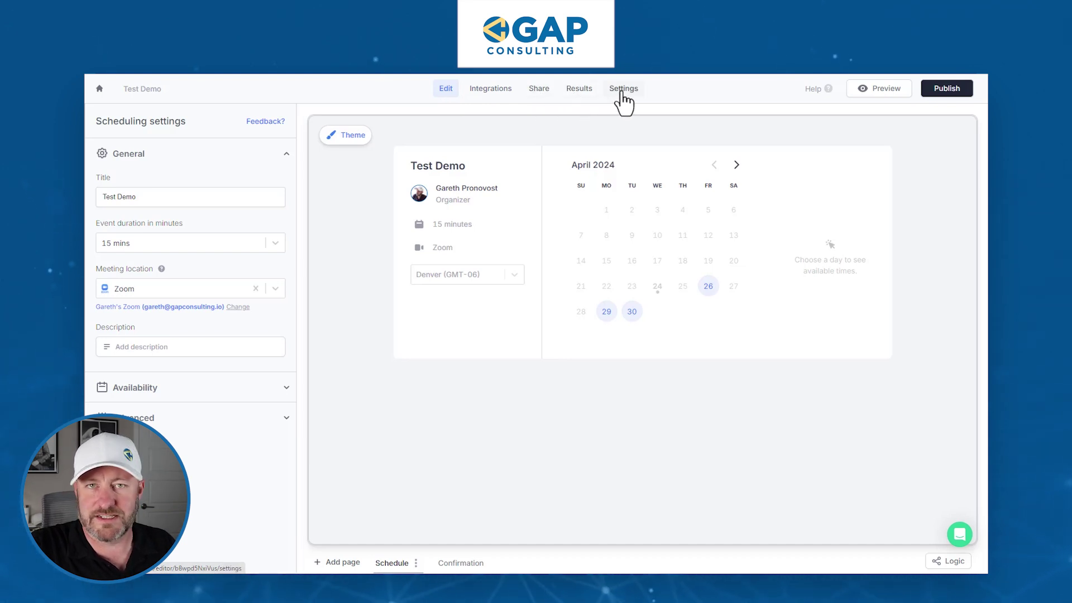
Look over the form's results, settings, sharing and integrations pages, and return to the form editor
click(580, 89)
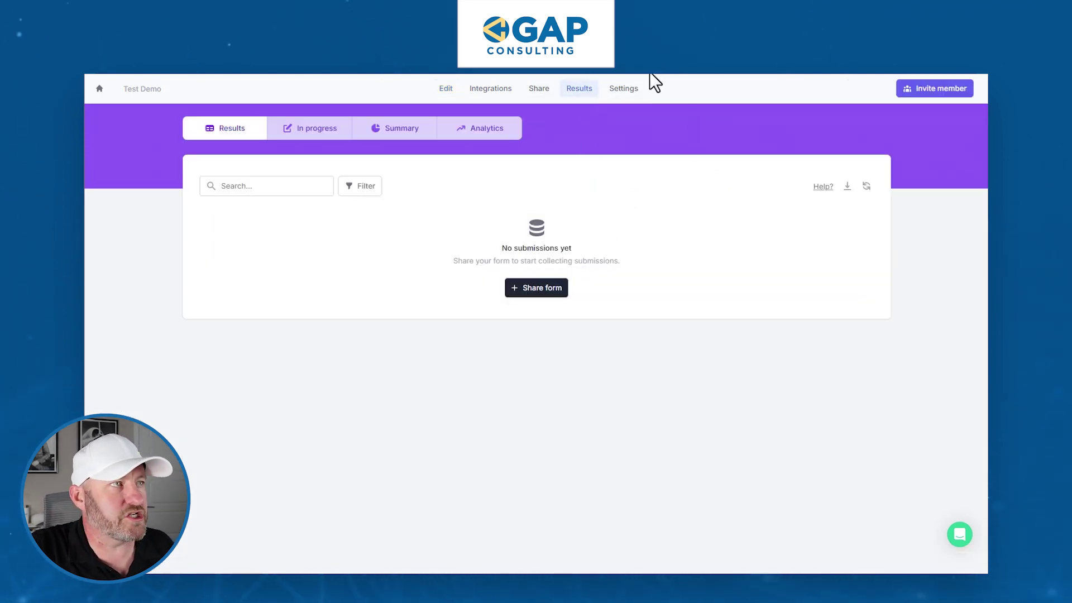
click(624, 89)
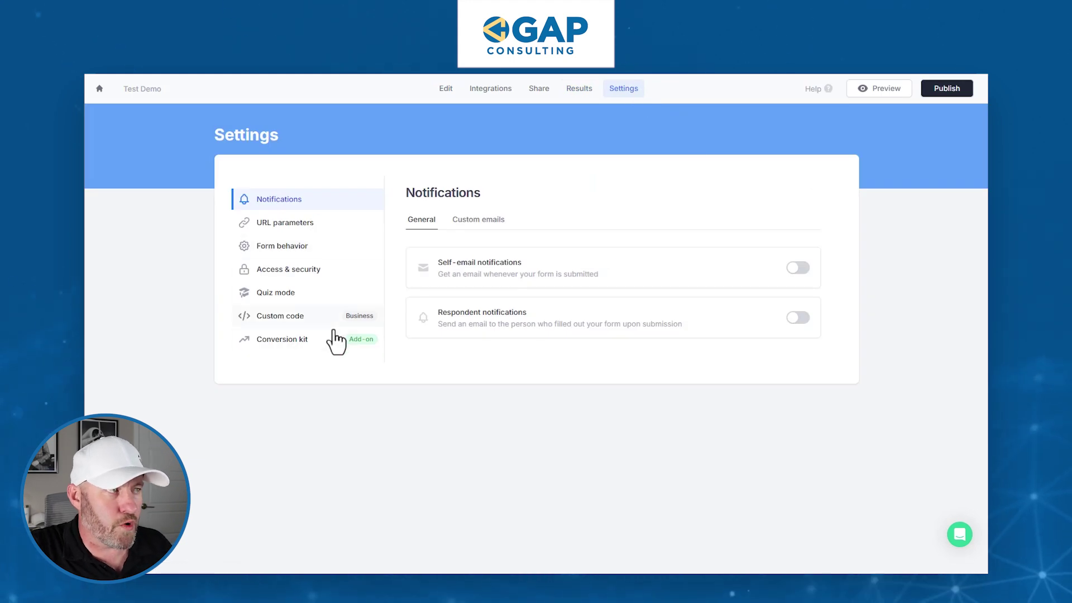
click(539, 91)
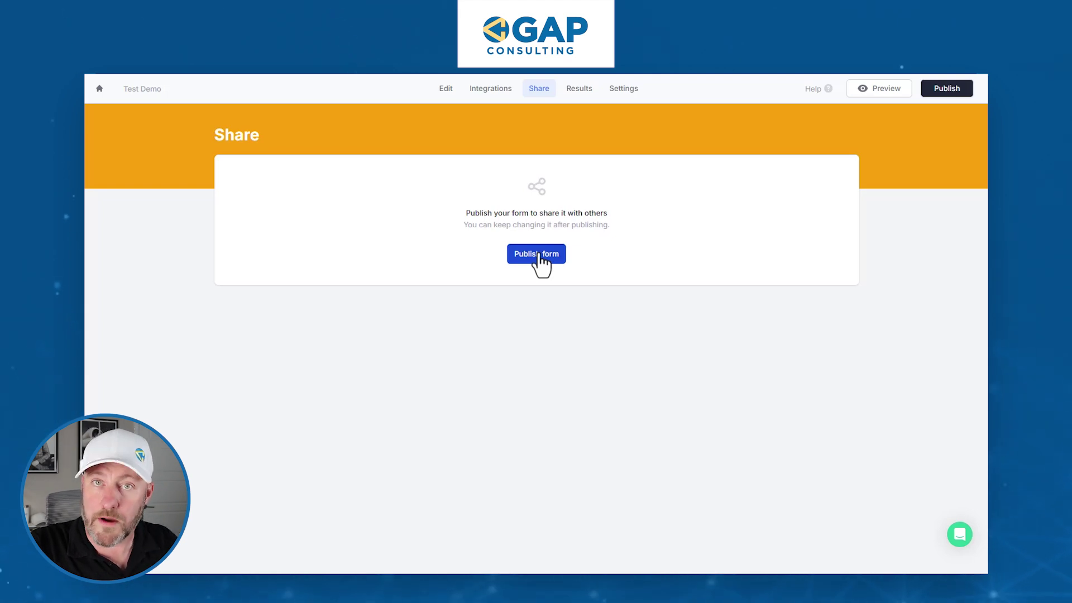
click(496, 88)
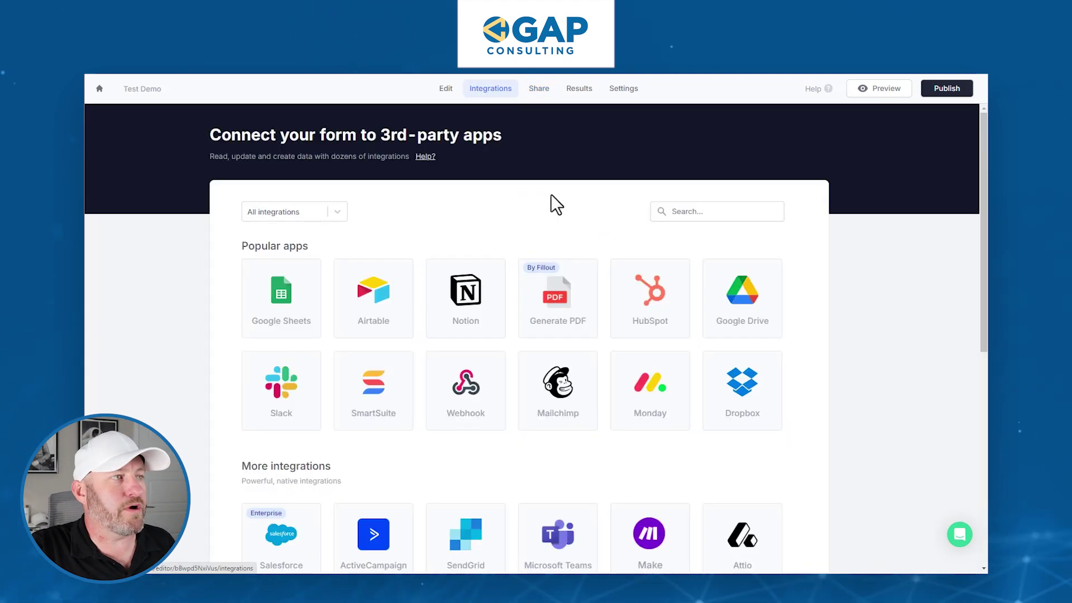
scroll(525, 492, down, 5)
scroll(535, 447, up, 5)
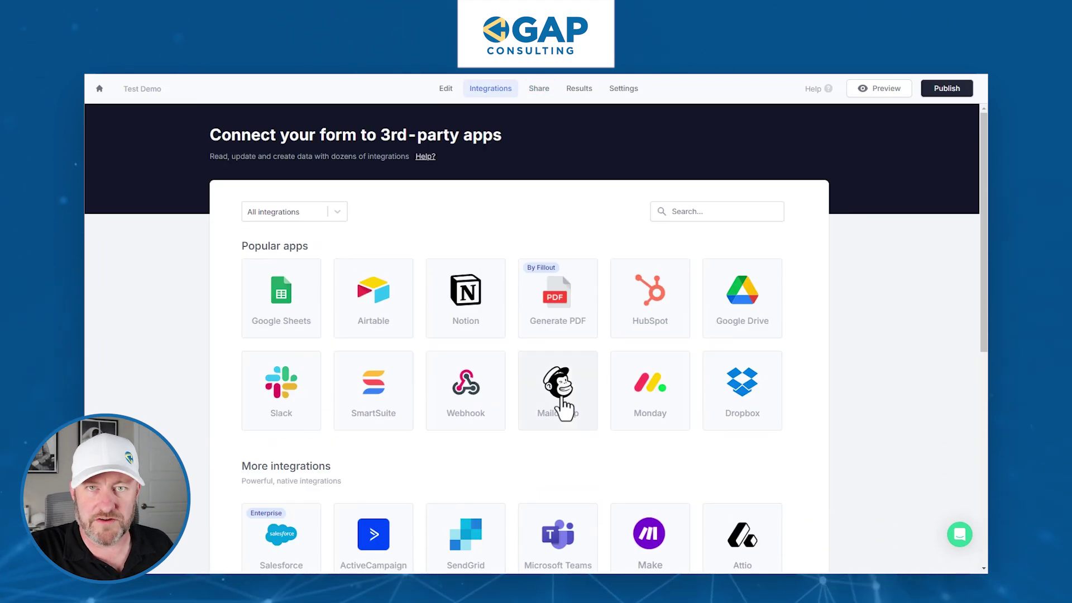
click(445, 89)
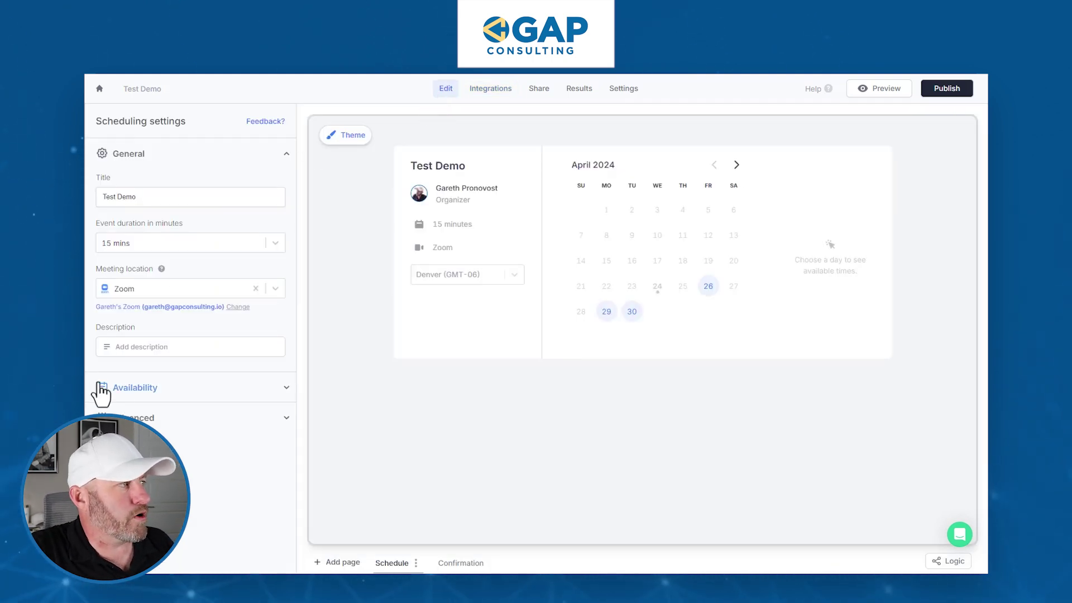
Add the description "this is a secret test" to the form, with the word "secret" in bold italic
click(151, 363)
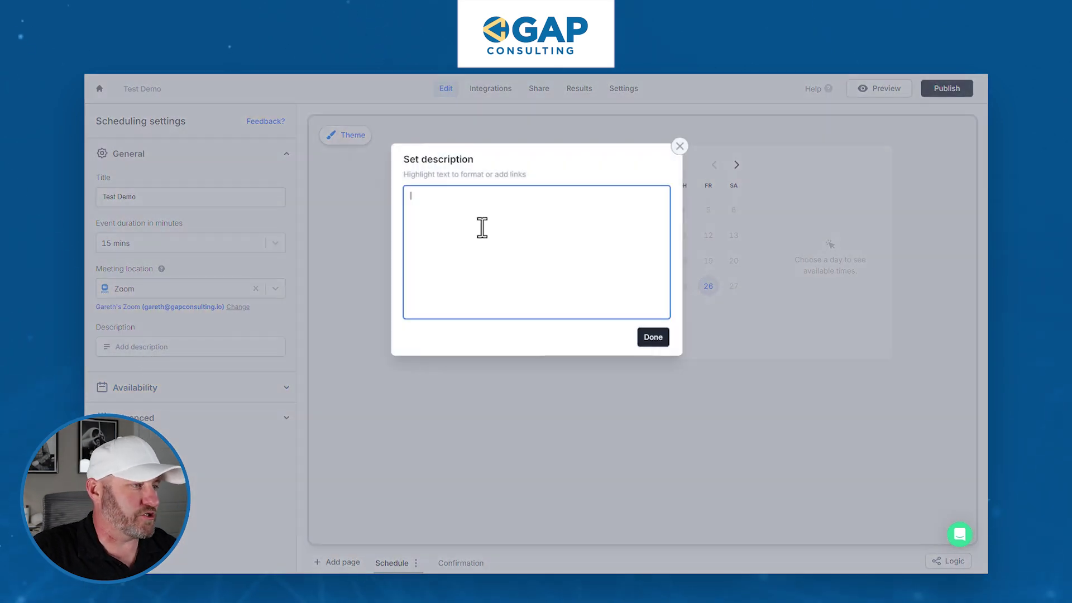
text(this is a secret test)
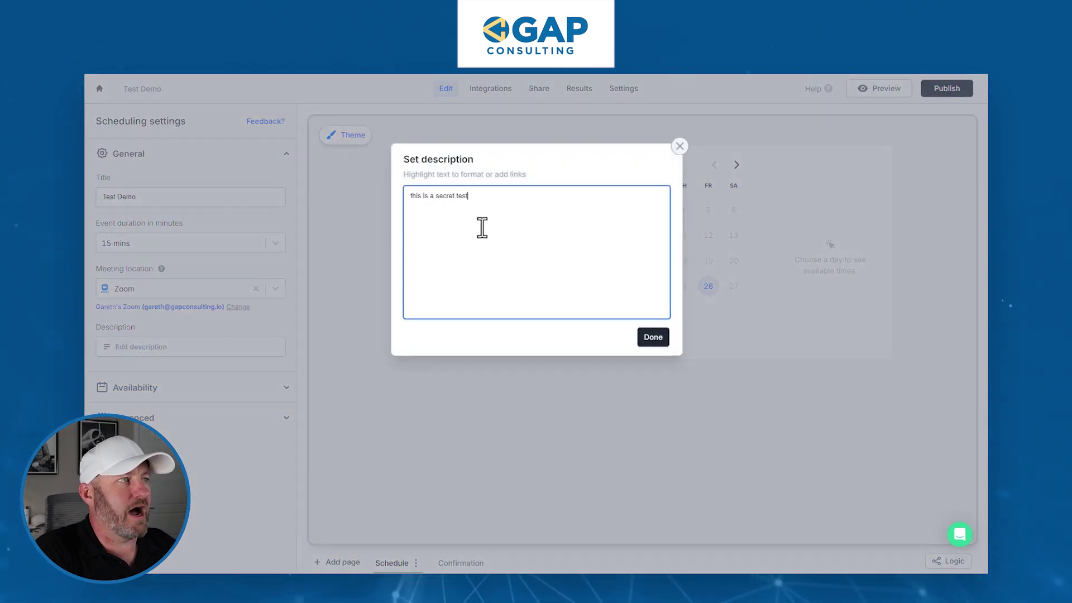
key(ctrl+Left)
key(Left)
key(ctrl+shift+Left)
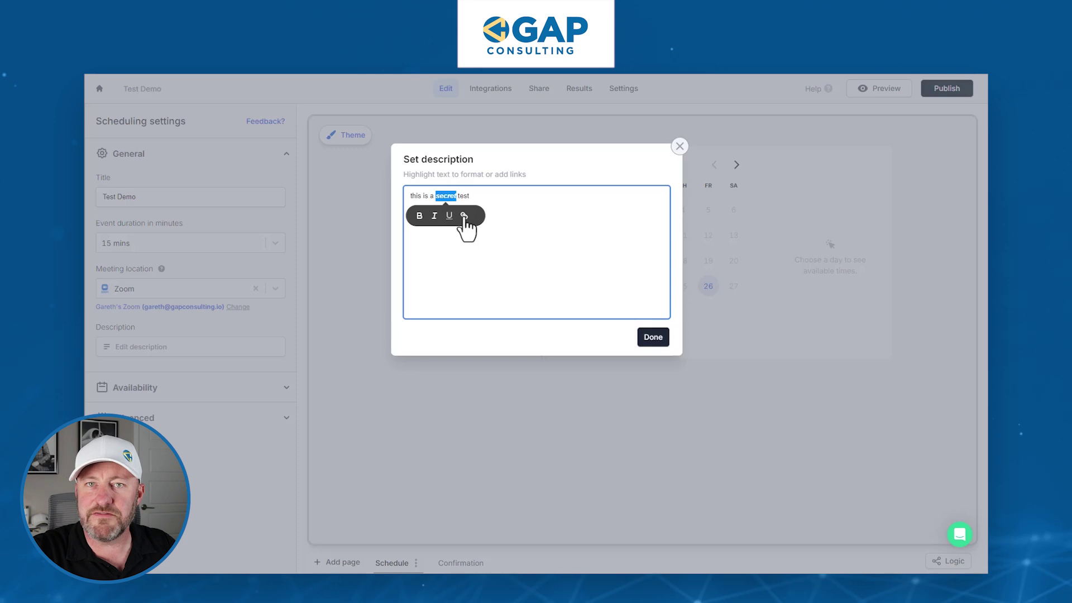
click(464, 215)
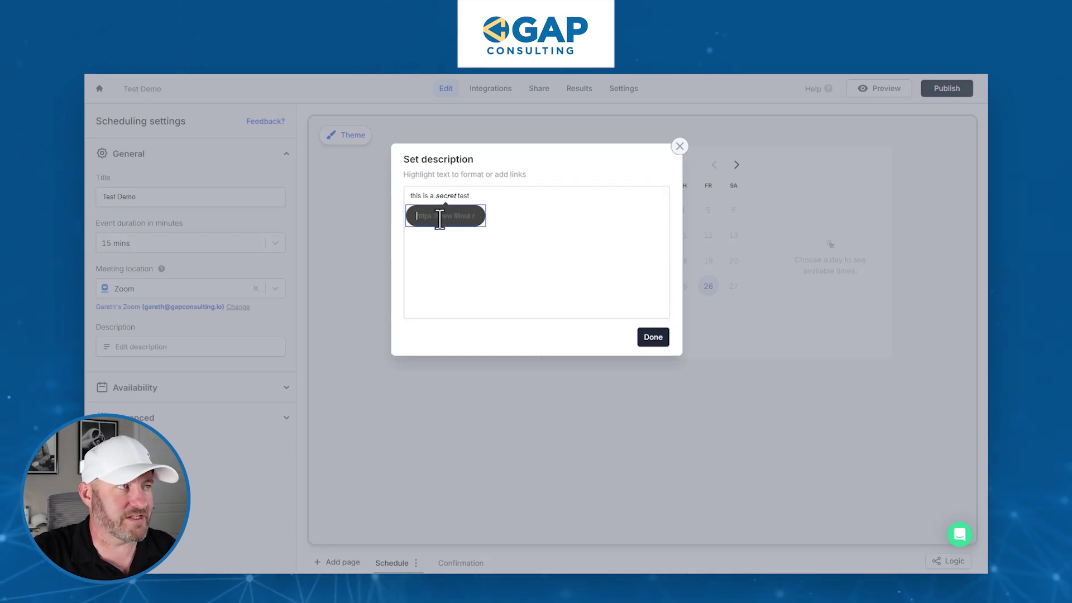
click(549, 234)
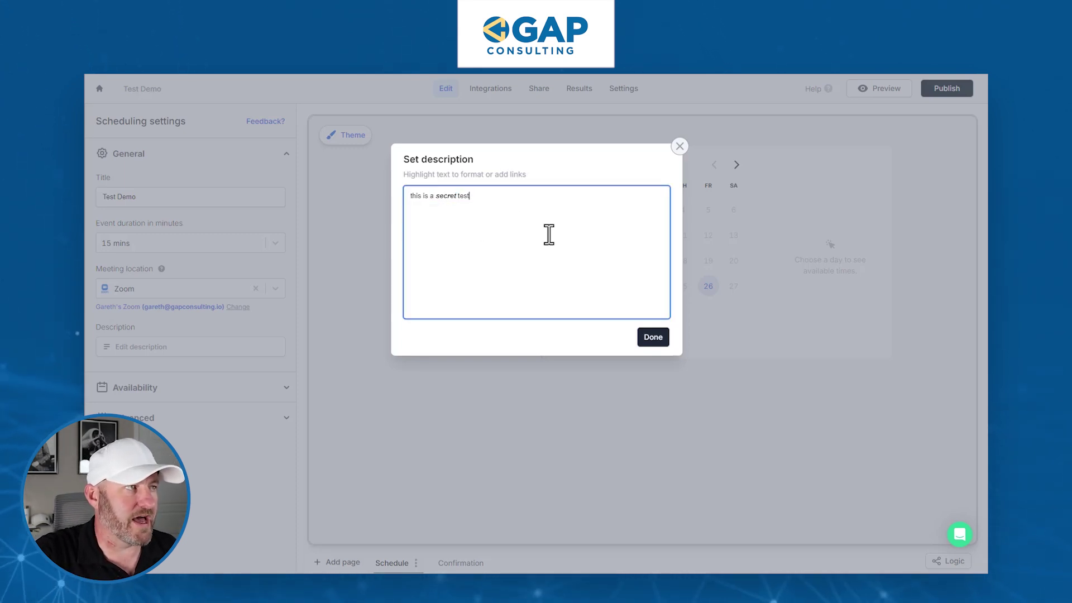
click(651, 338)
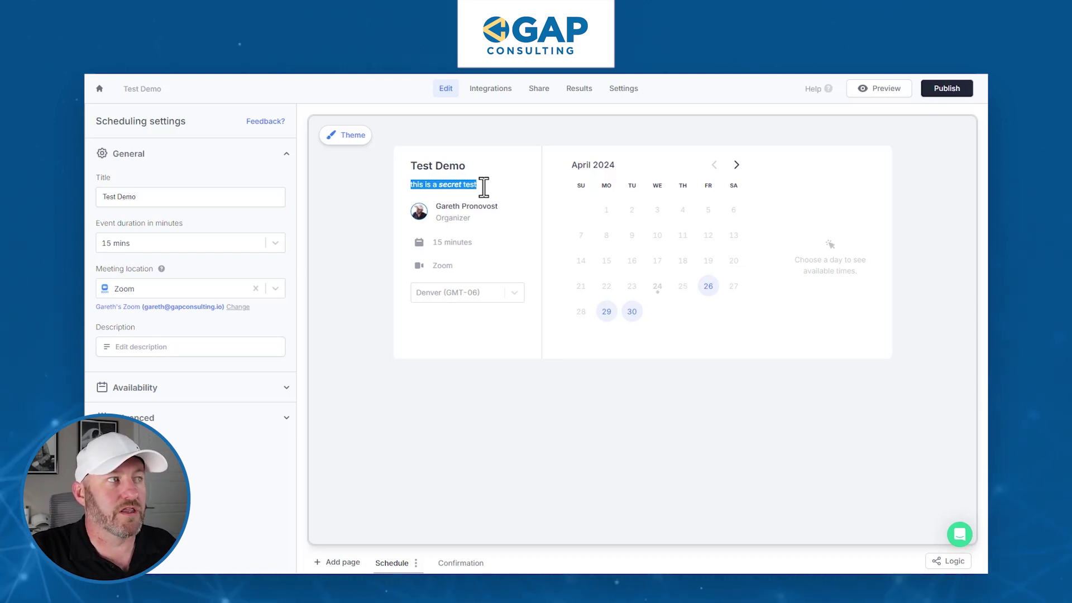
click(483, 187)
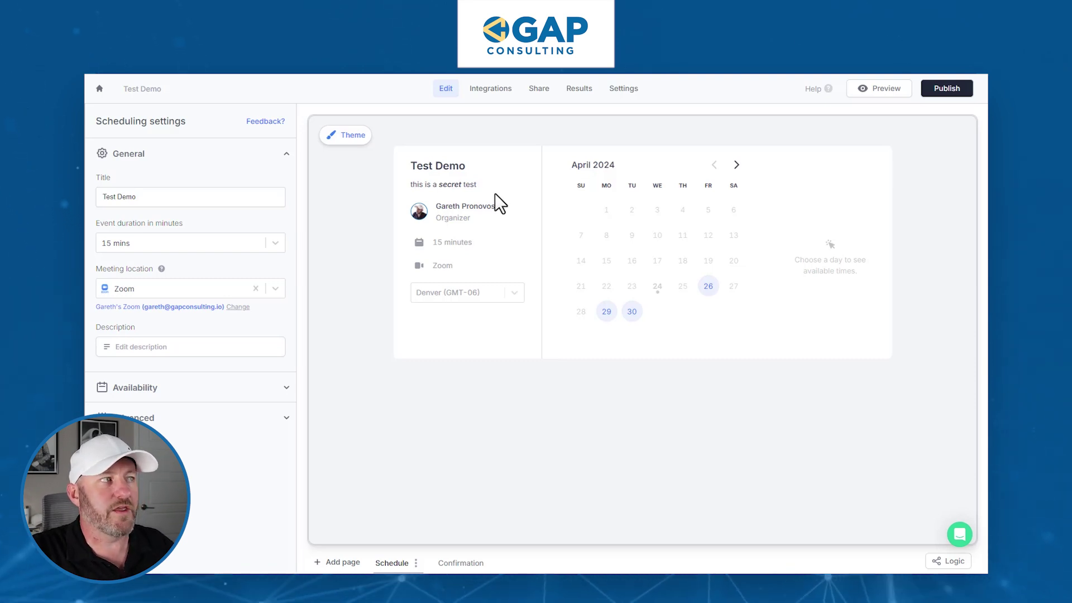
Apply the Charcoal theme to the form, browse the other featured themes and close the form designer
click(335, 136)
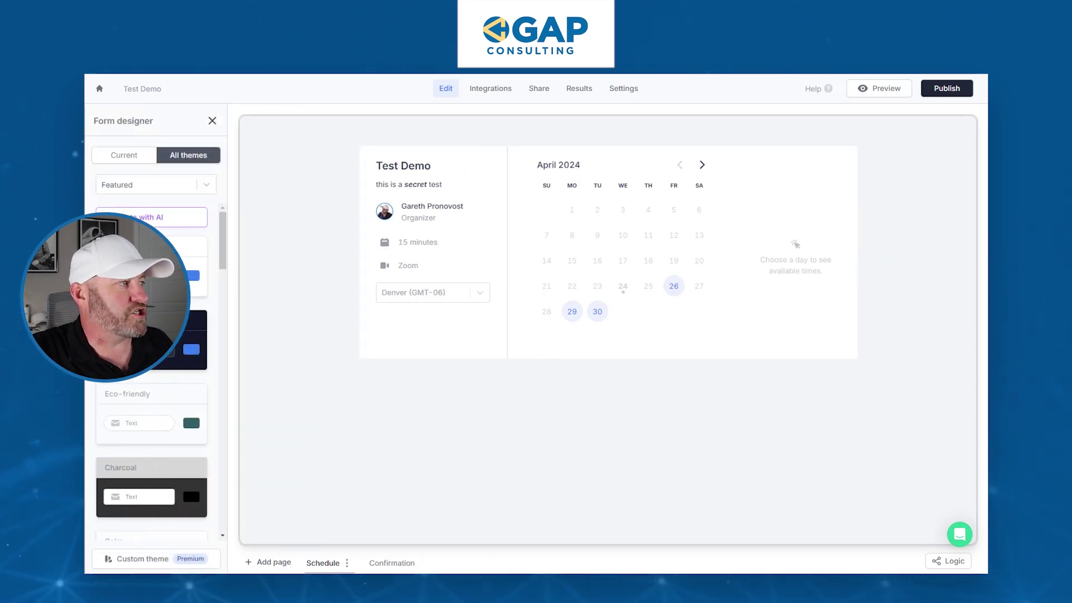
click(155, 414)
scroll(156, 410, down, 1)
click(148, 420)
scroll(149, 421, down, 2)
scroll(148, 420, down, 10)
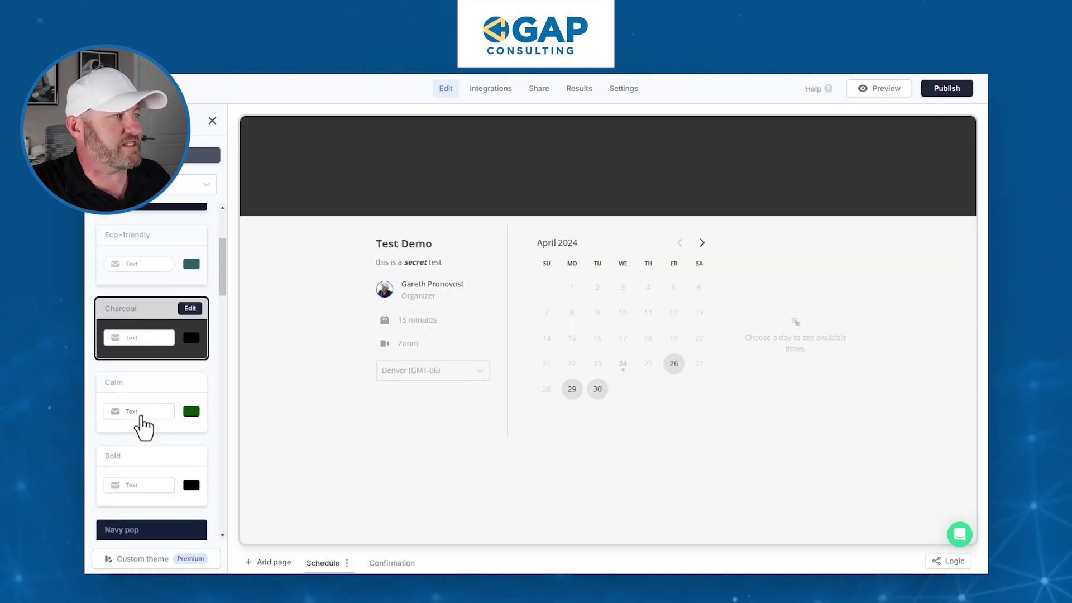
scroll(149, 490, down, 5)
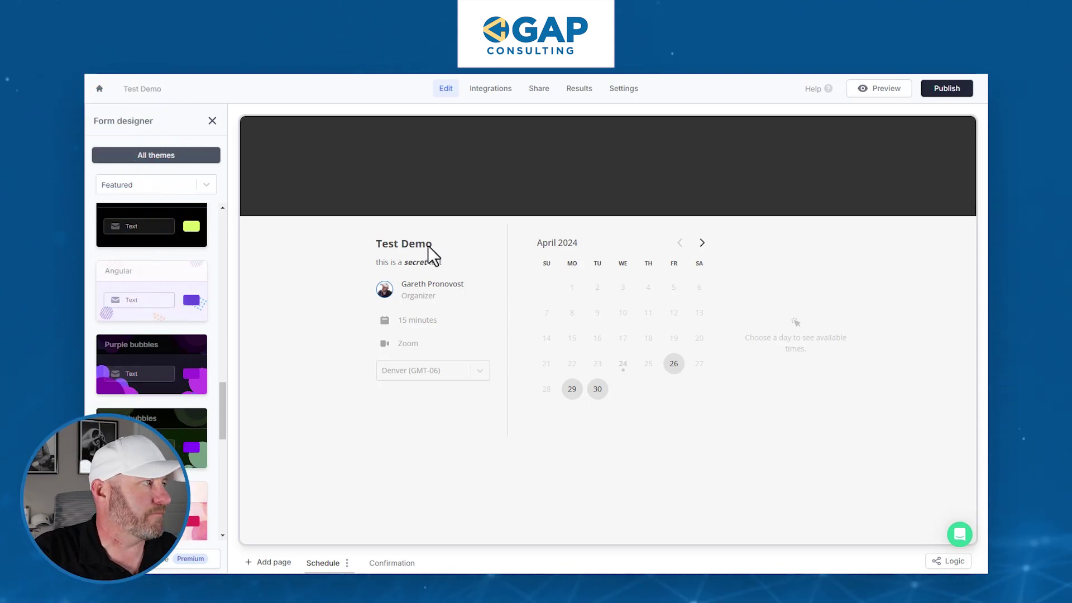
click(211, 124)
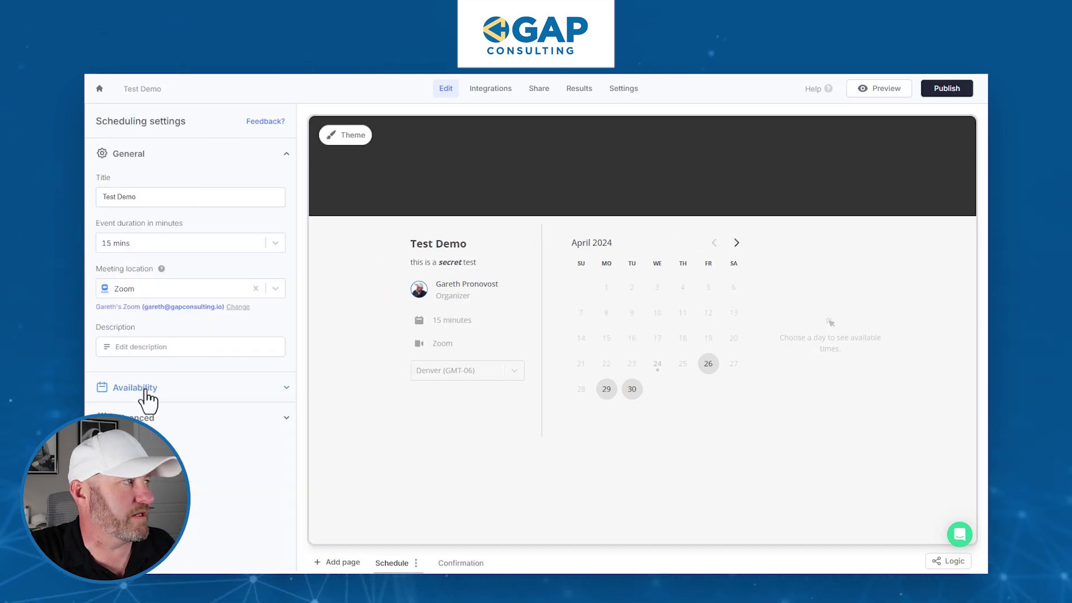
Show the form's availability settings, examine the calendars used for conflict checking and return to the form
click(124, 162)
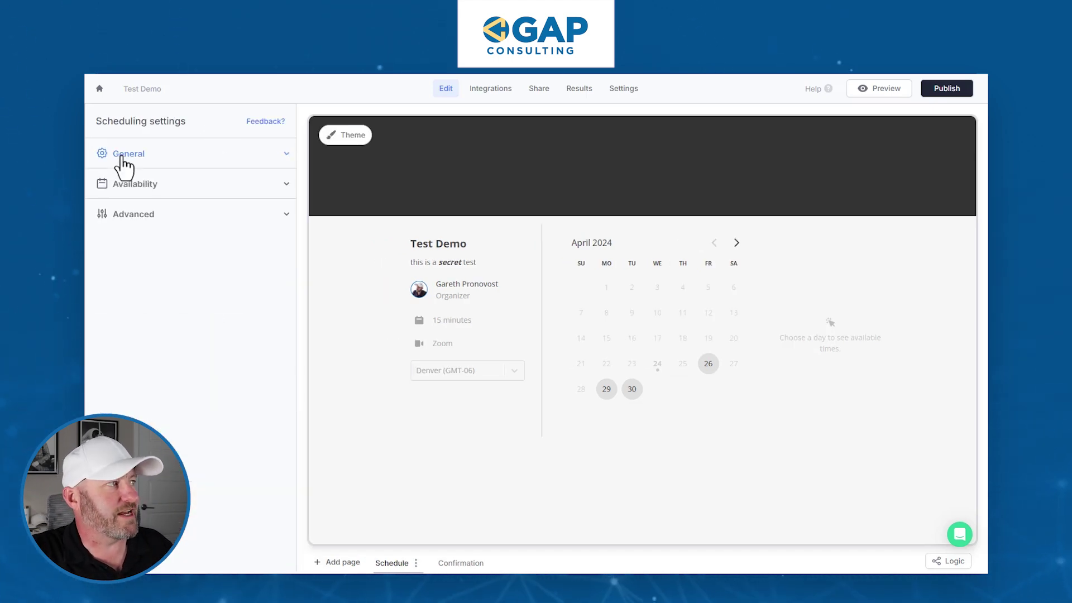
click(125, 186)
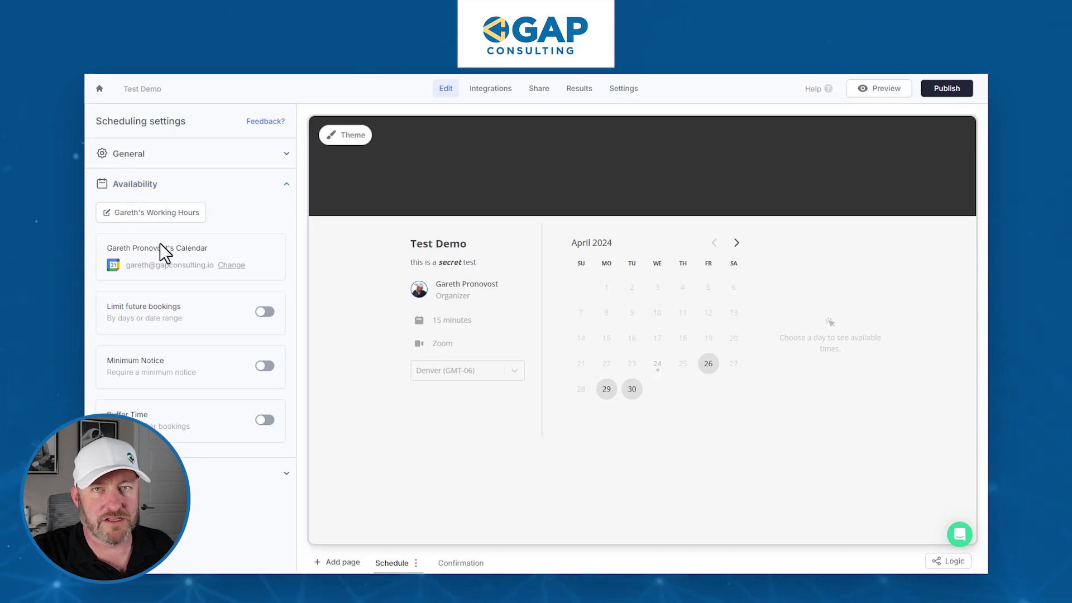
click(235, 266)
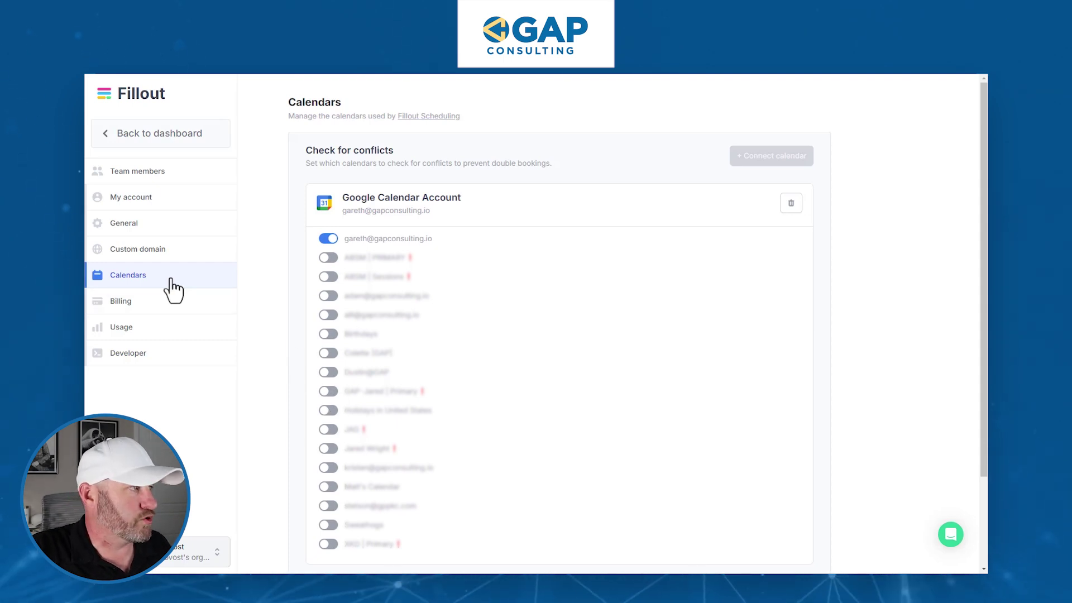
click(140, 134)
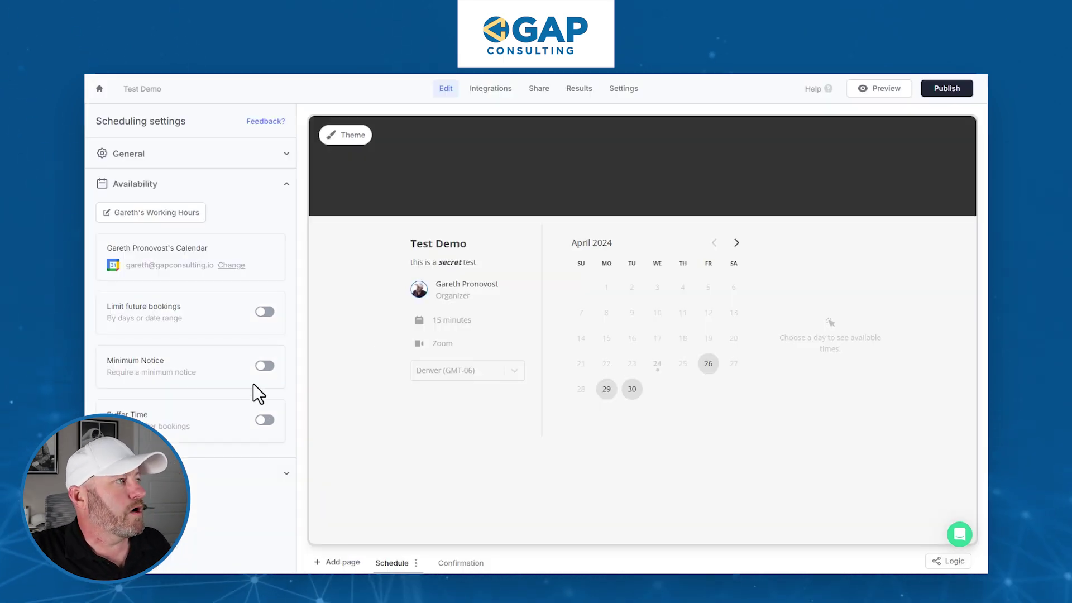
Limit future bookings to 60 days into the future and require a minimum notice of 24 hours
click(264, 313)
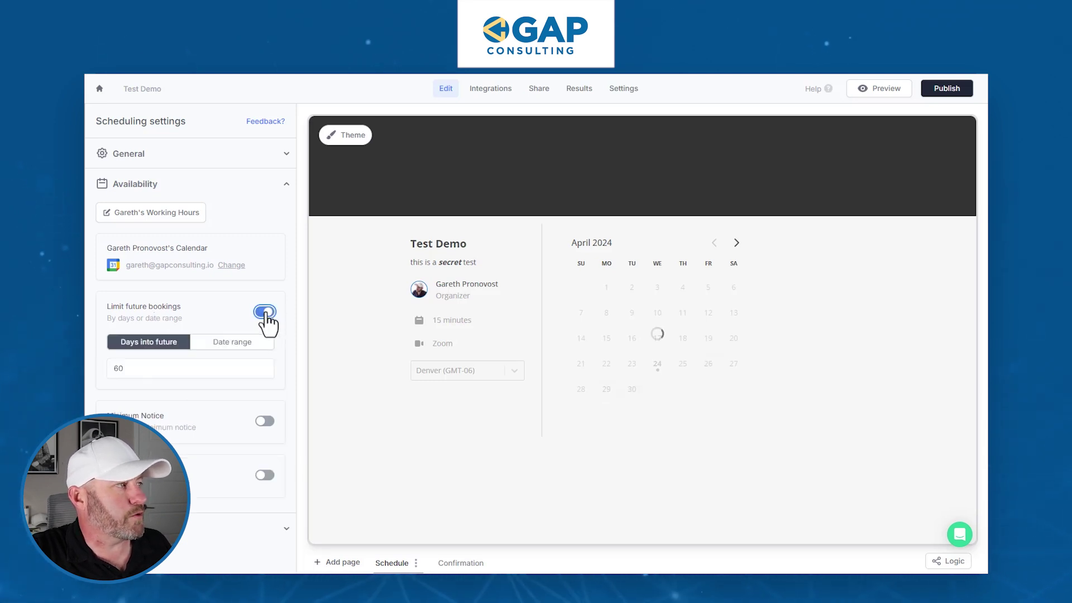
click(172, 371)
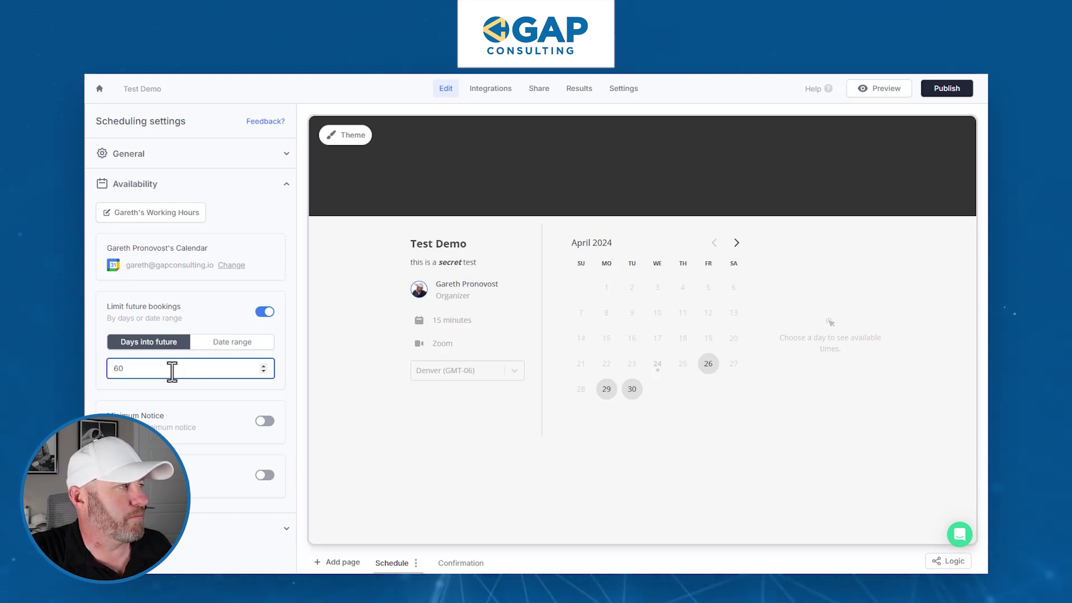
click(263, 422)
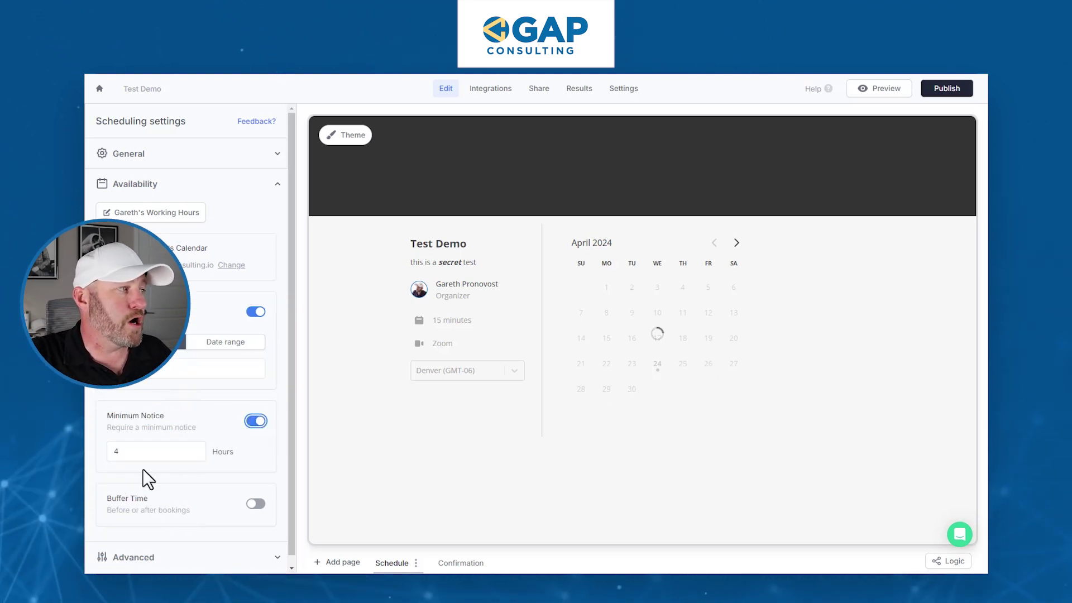
click(134, 450)
text(4)
click(108, 450)
text(2)
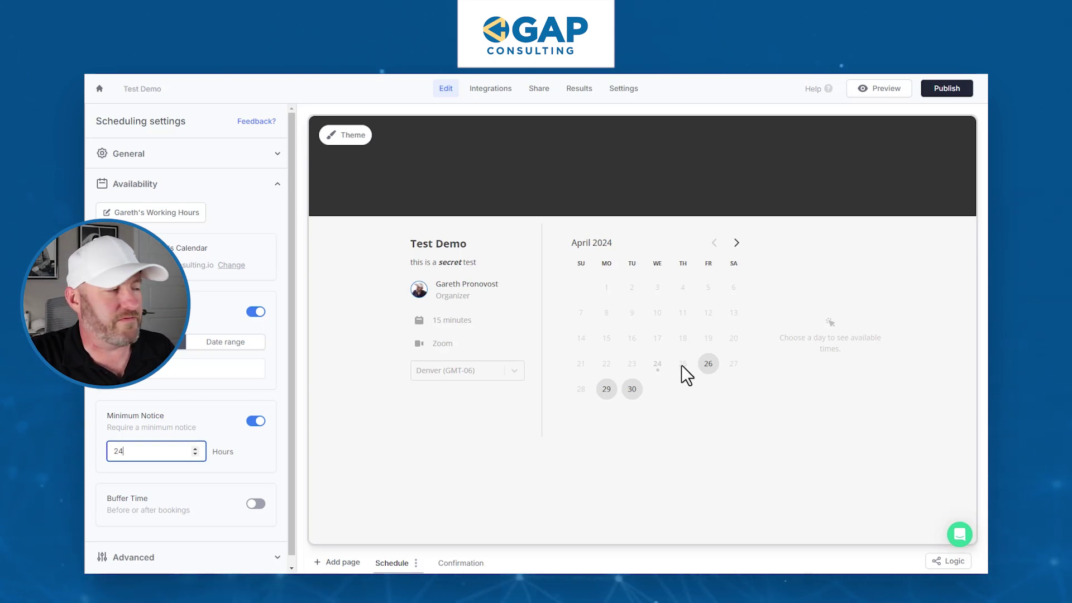
Turn on buffer time for bookings and choose 30 mins as the start time increment in the advanced settings
scroll(255, 505, down, 1)
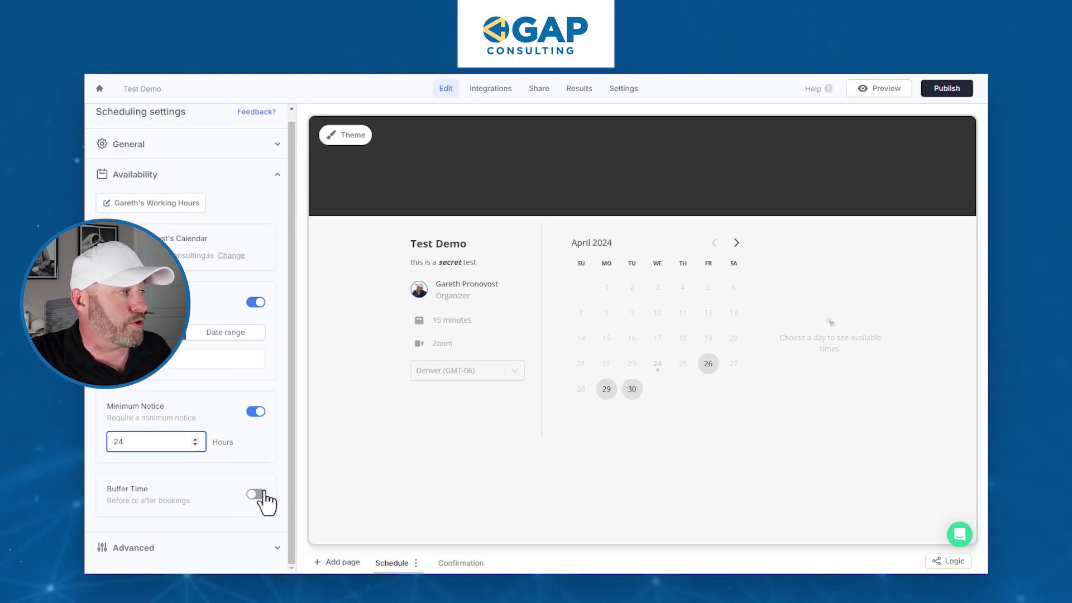
click(256, 495)
scroll(256, 505, down, 2)
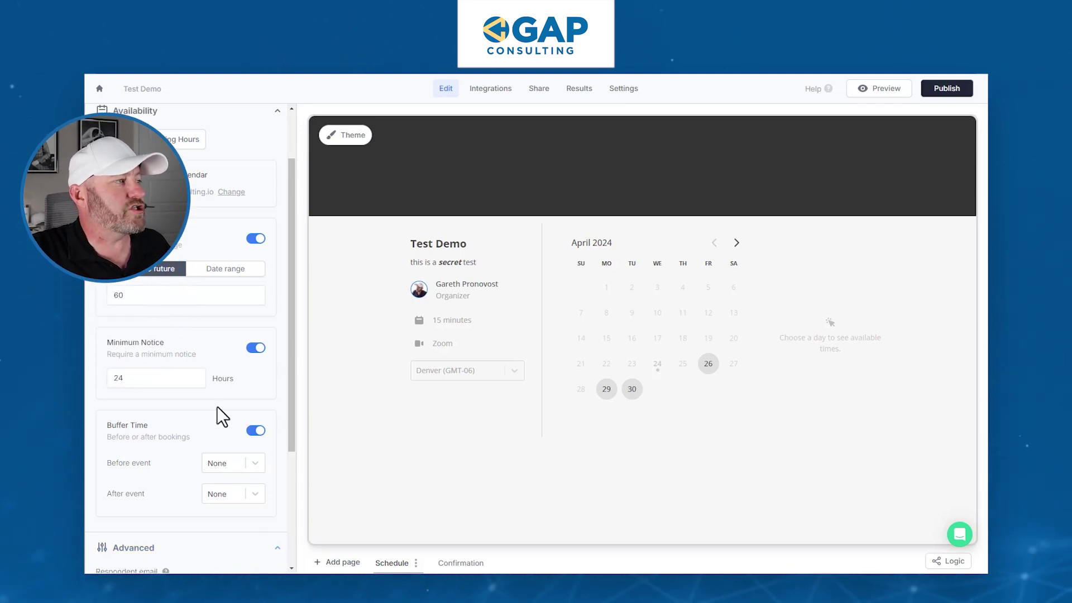
scroll(218, 391, down, 3)
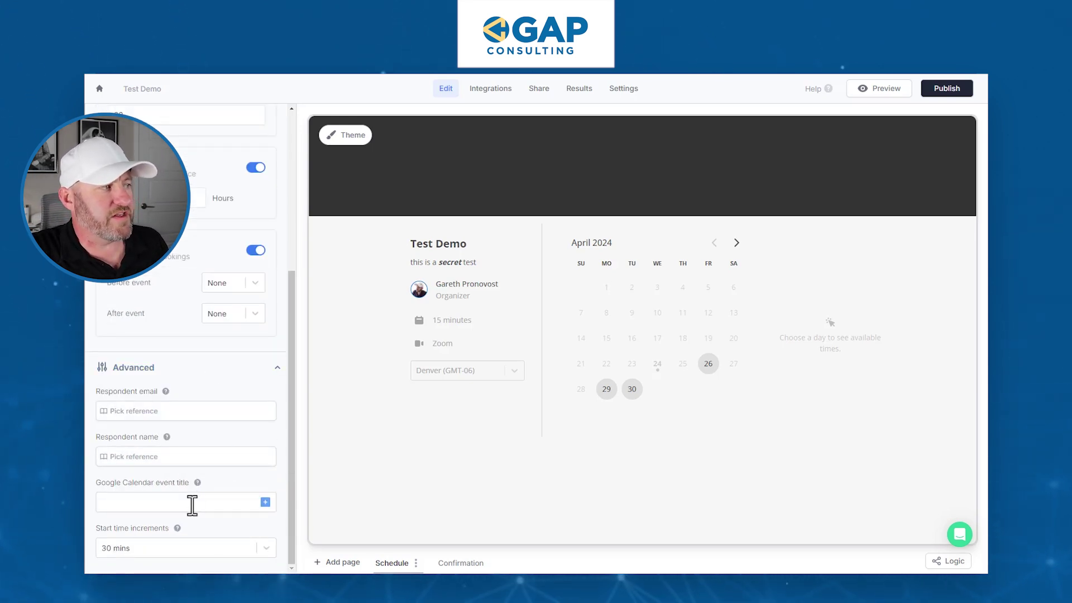
mouse_move(199, 482)
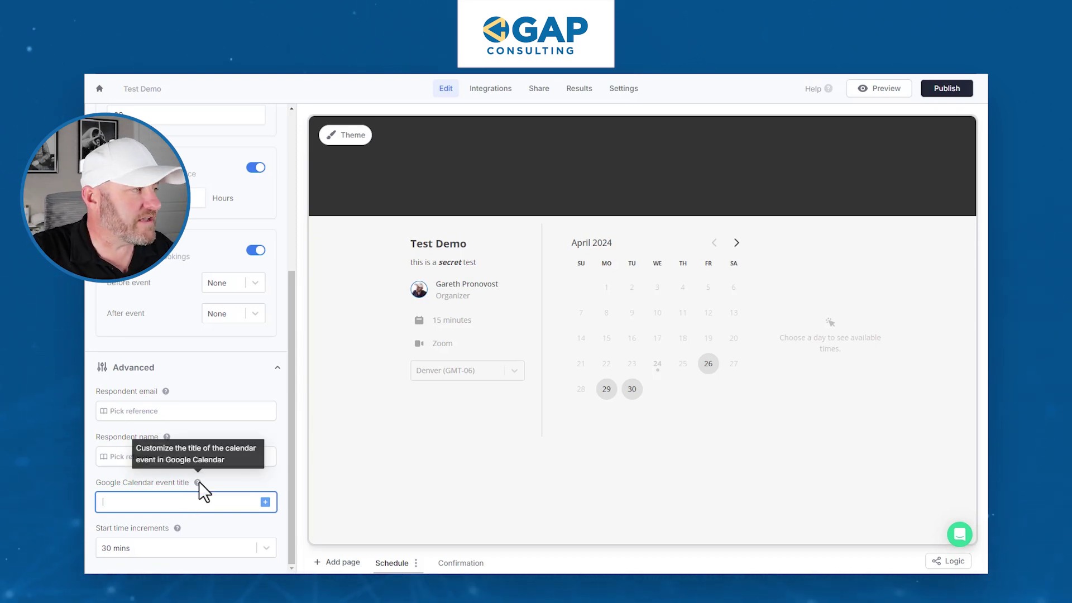
click(137, 547)
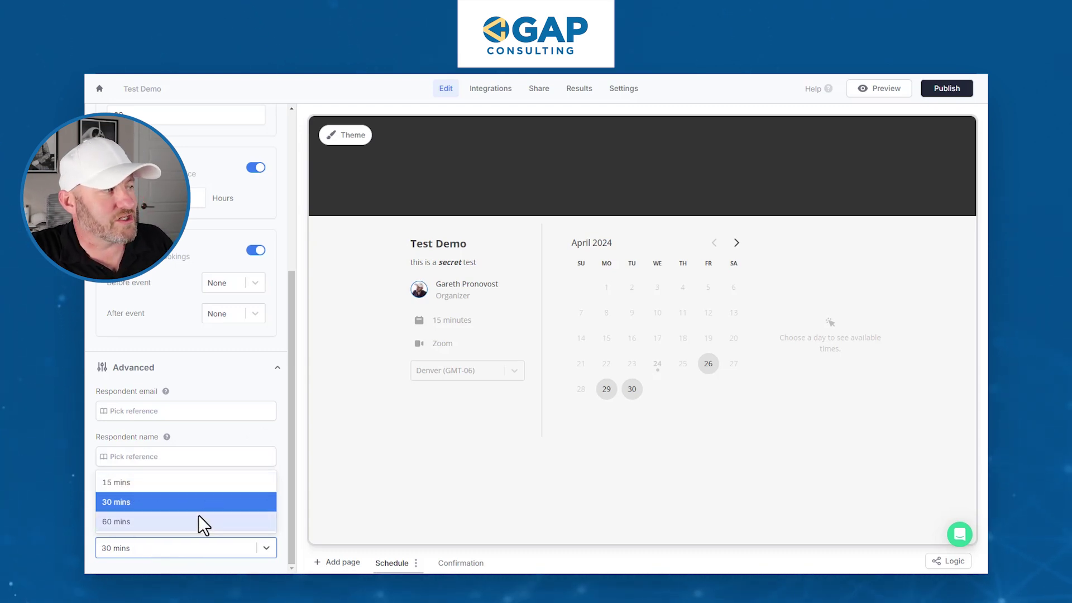
click(249, 503)
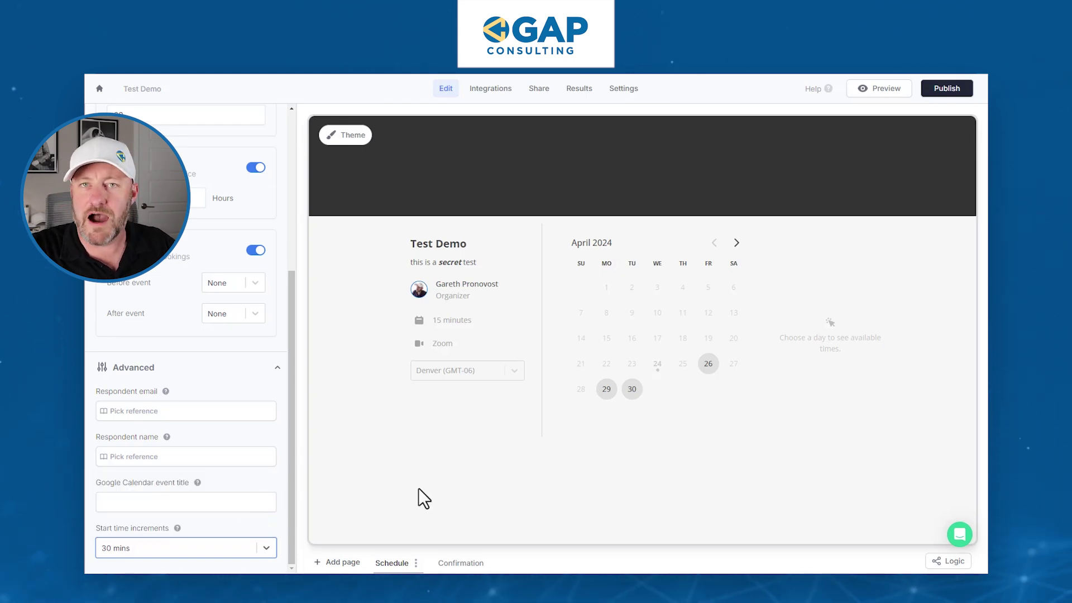
Try the booking flow for April 30 at 9:00 am, look over the respondent information fields and go back to the time slots
click(633, 389)
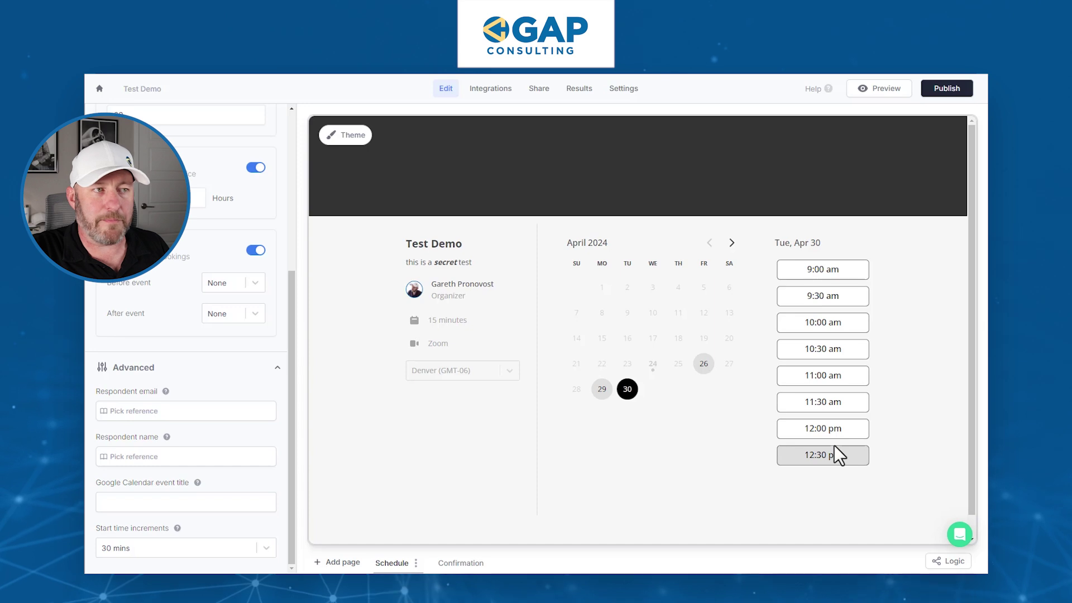
click(826, 276)
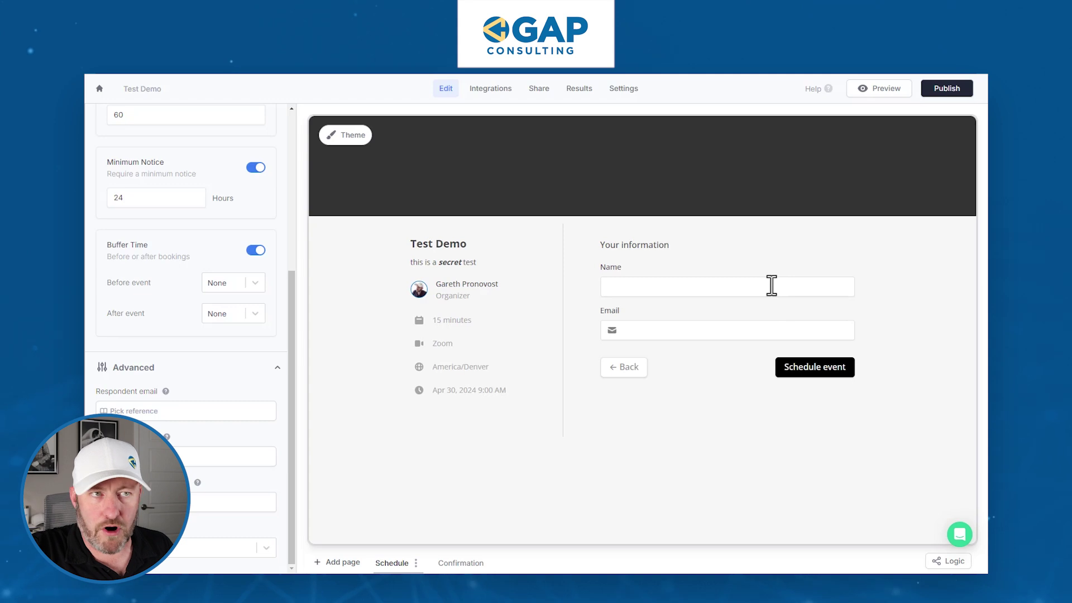
click(723, 287)
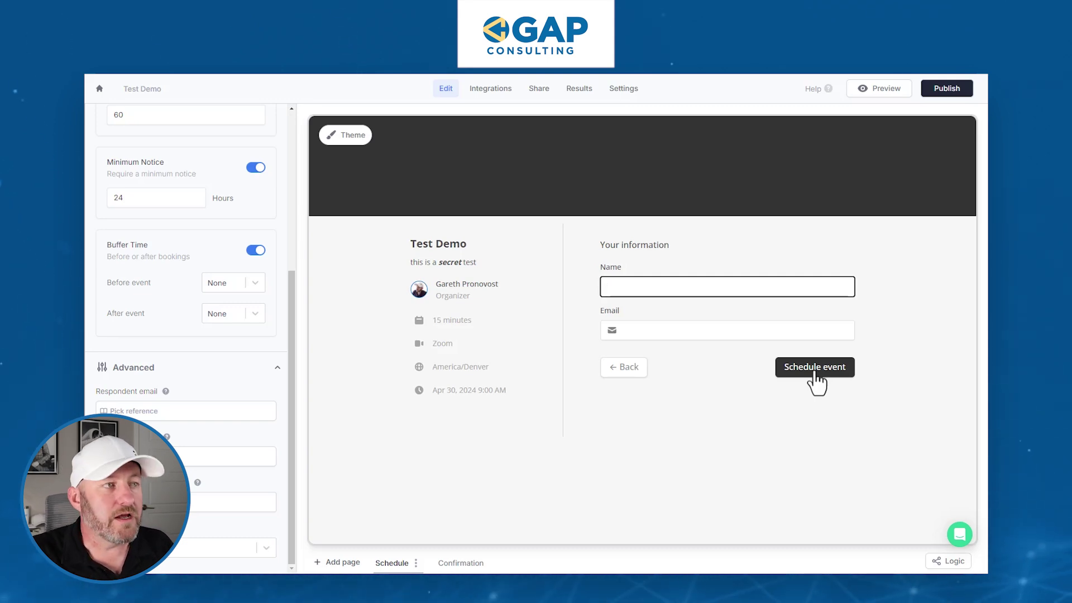
click(620, 373)
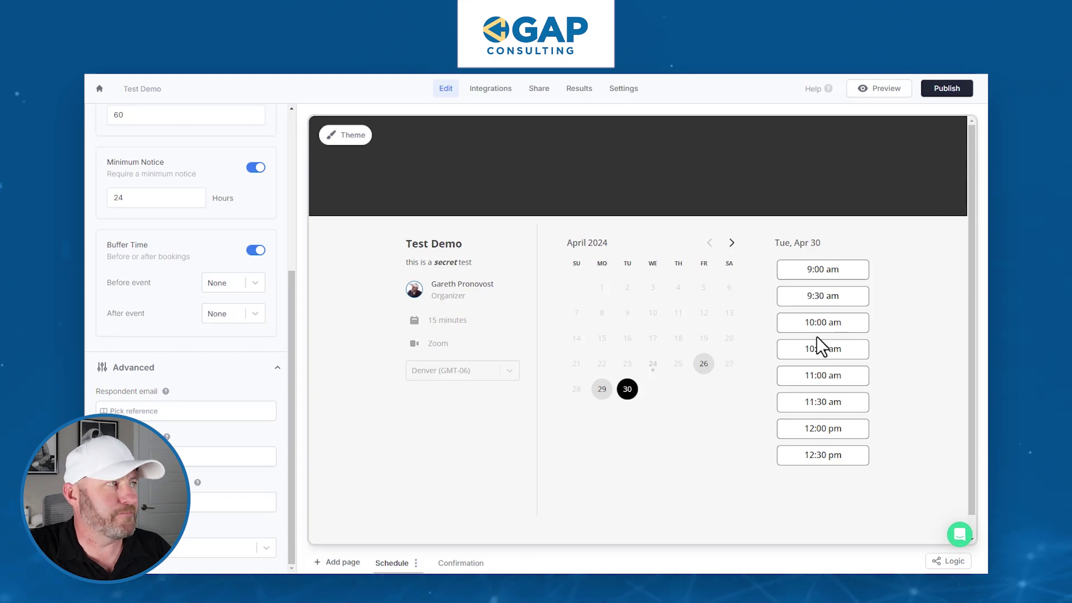
Publish the Test Demo form and dismiss the sharing options
click(952, 91)
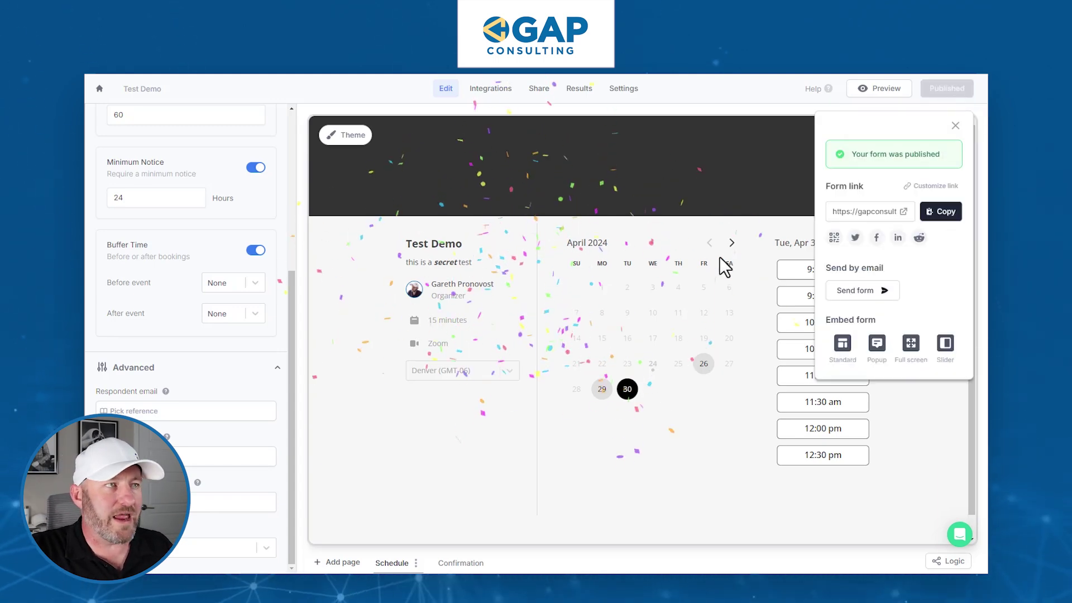
click(665, 93)
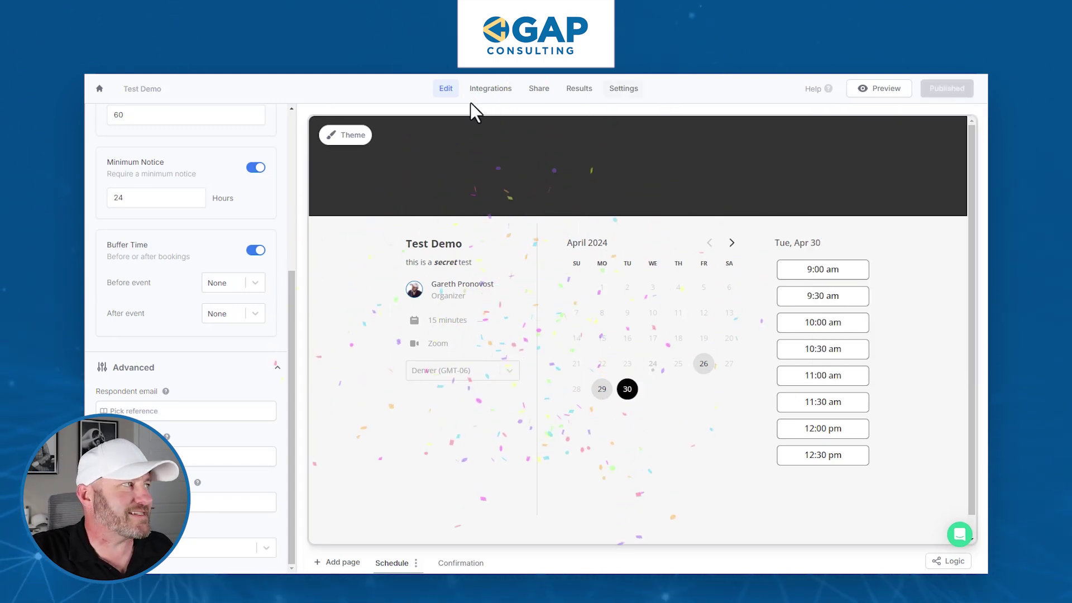
Leave the form editor for the dashboard, look over the regular forms list and return to the scheduling forms
click(99, 90)
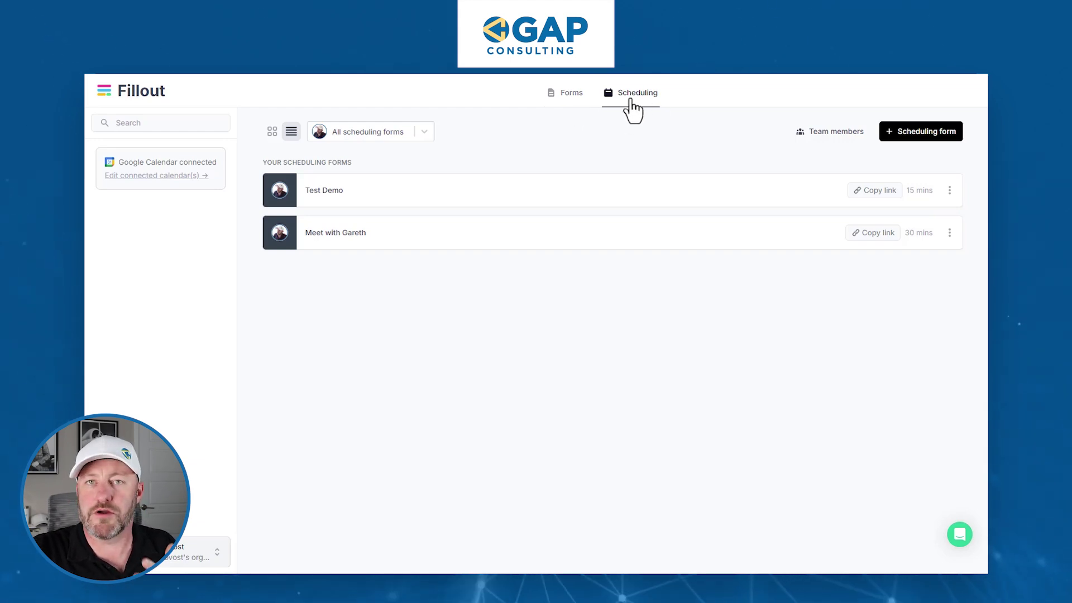
click(565, 94)
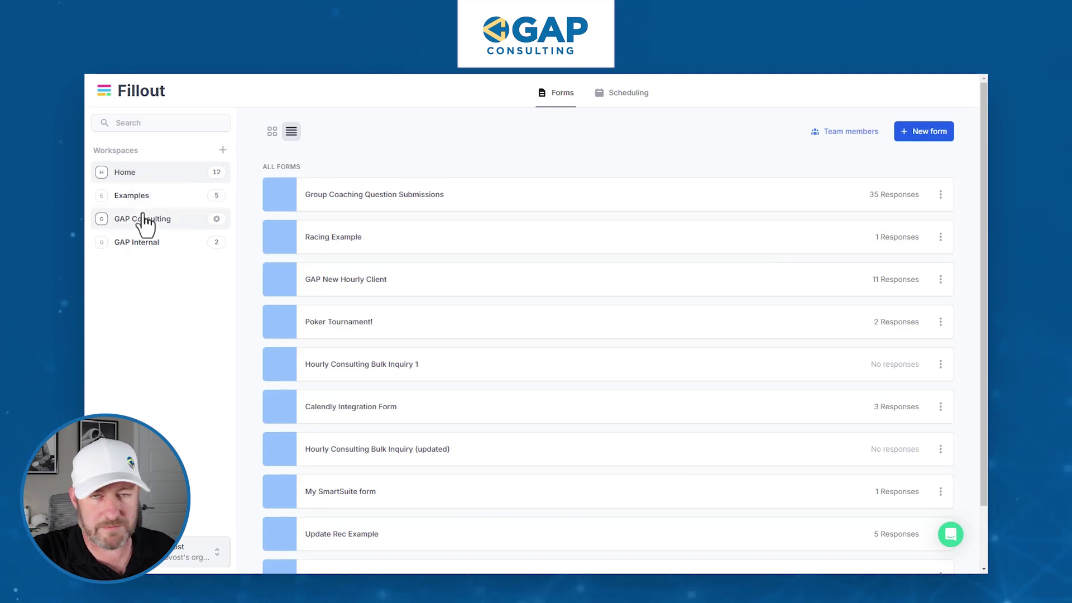
click(624, 94)
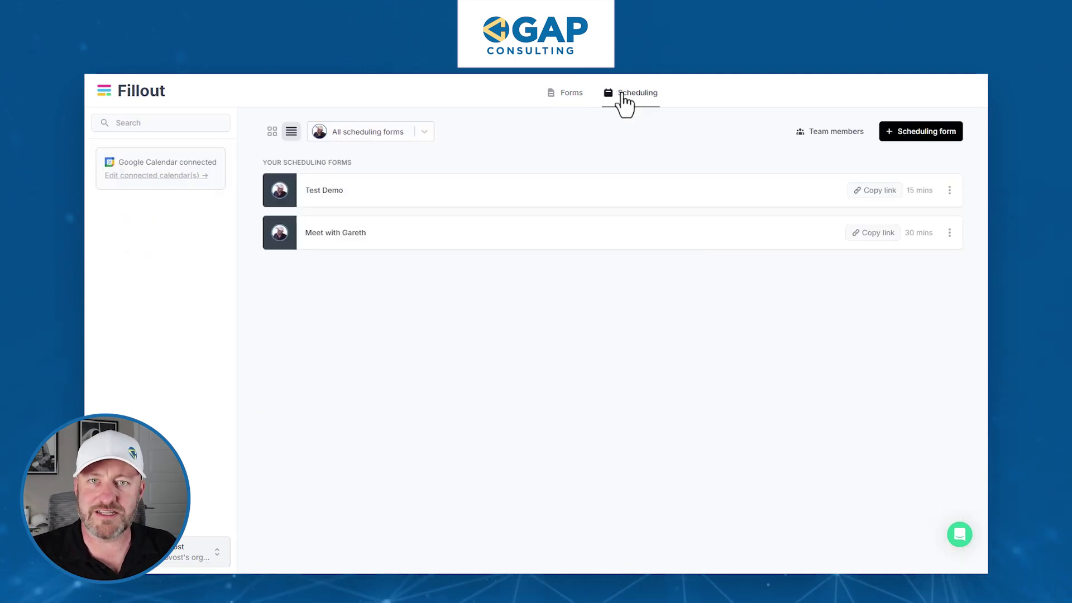
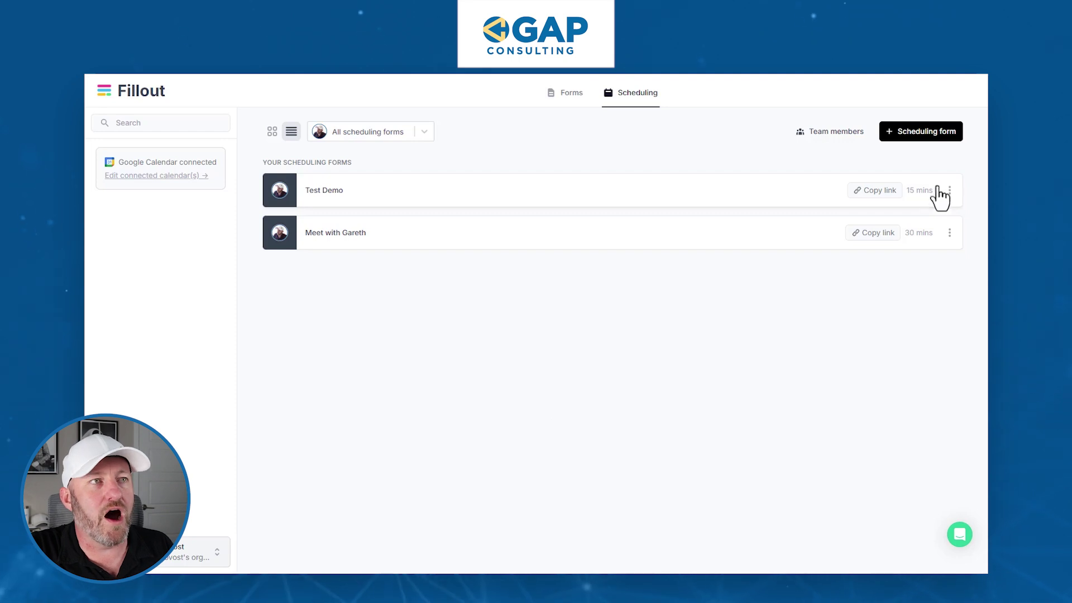
Examine the team members' roles and calendar connections and the Admin and Basic user invite options, without sending an invitation
click(832, 134)
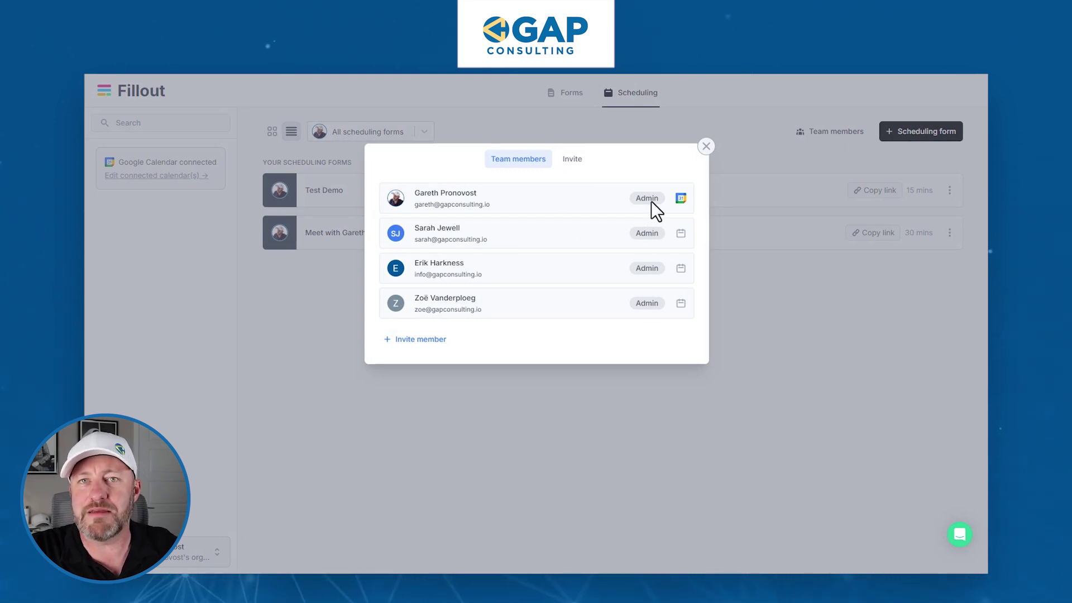
click(428, 340)
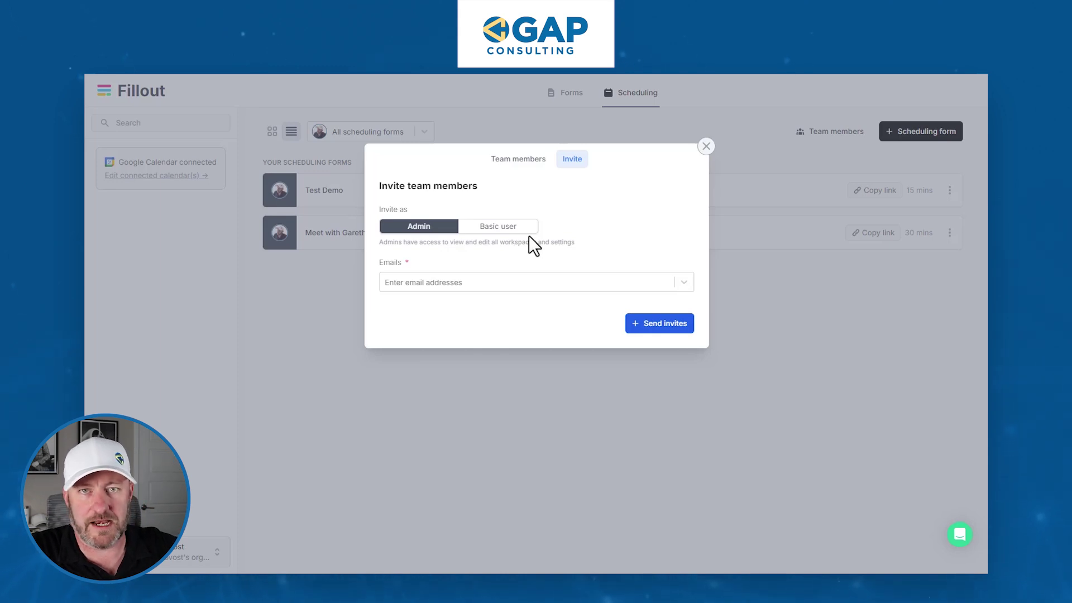
click(501, 229)
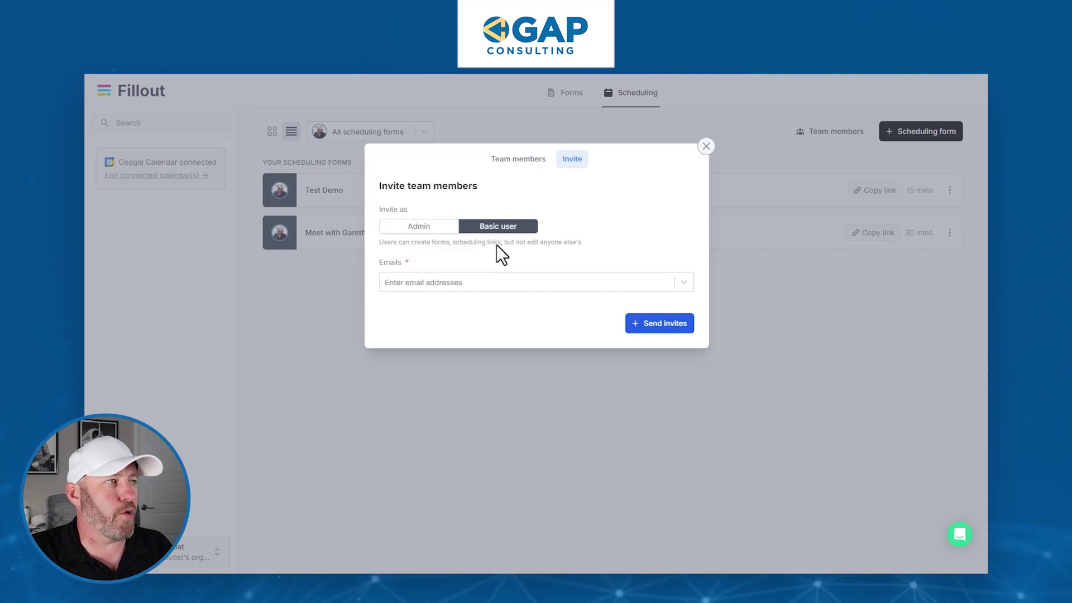
click(491, 281)
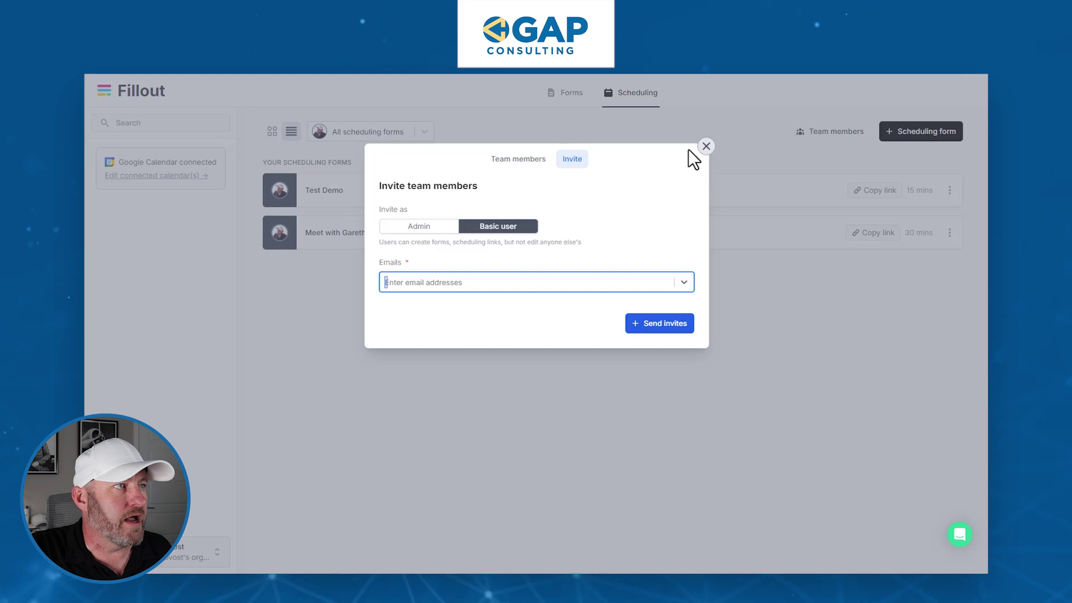
click(510, 162)
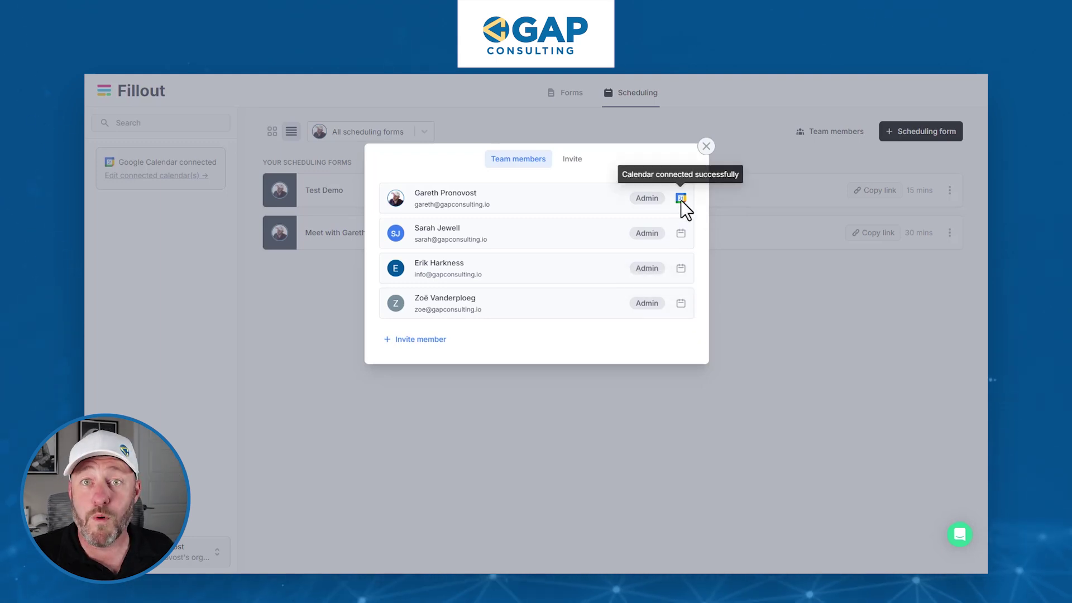
click(706, 146)
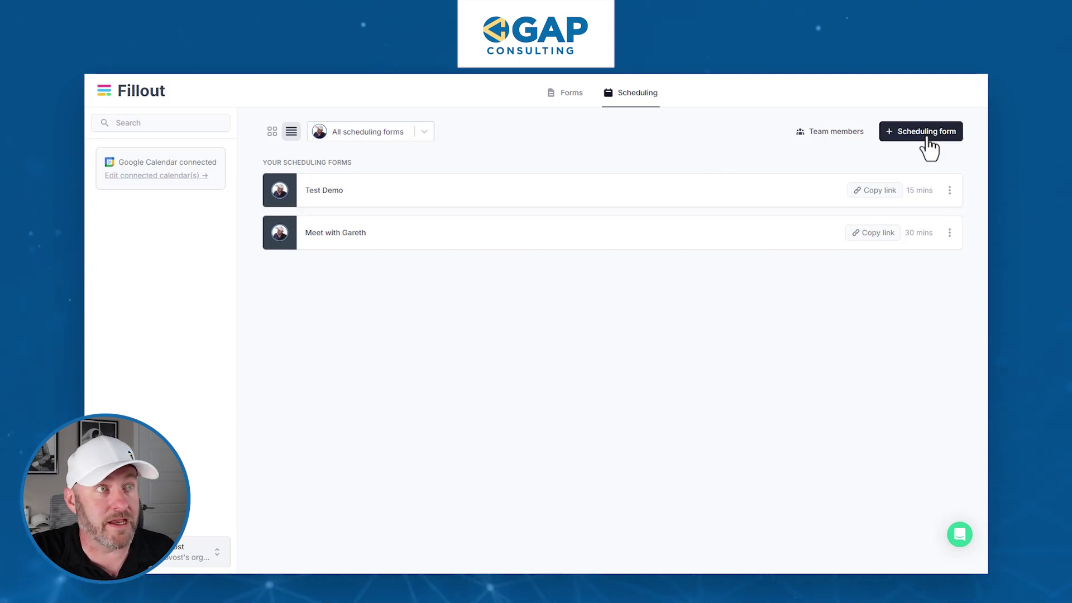
Look at the setup options for a new scheduling form and close them without creating one
click(928, 146)
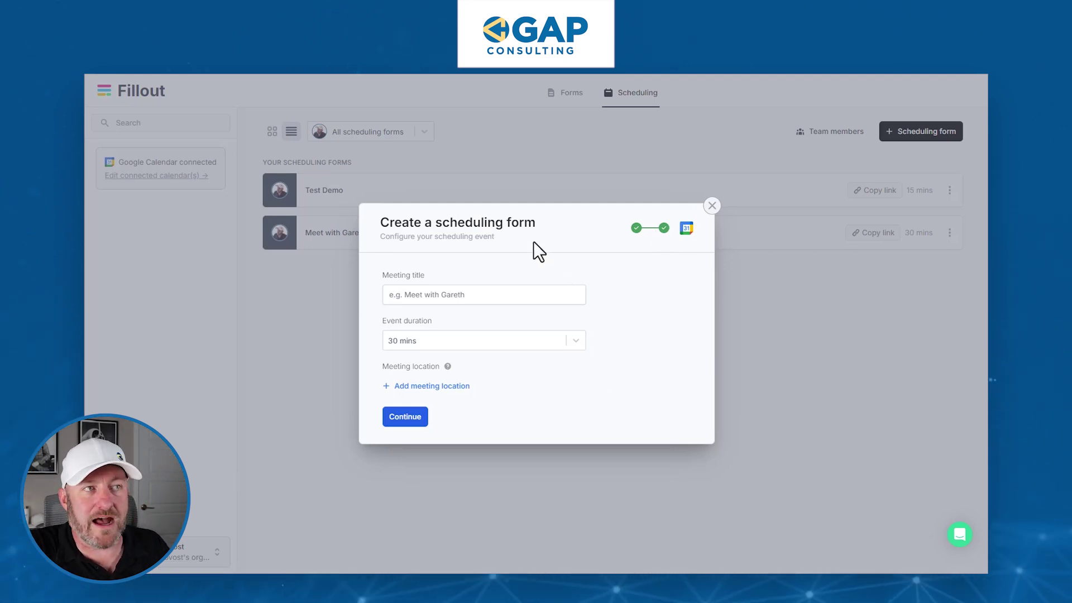
click(713, 206)
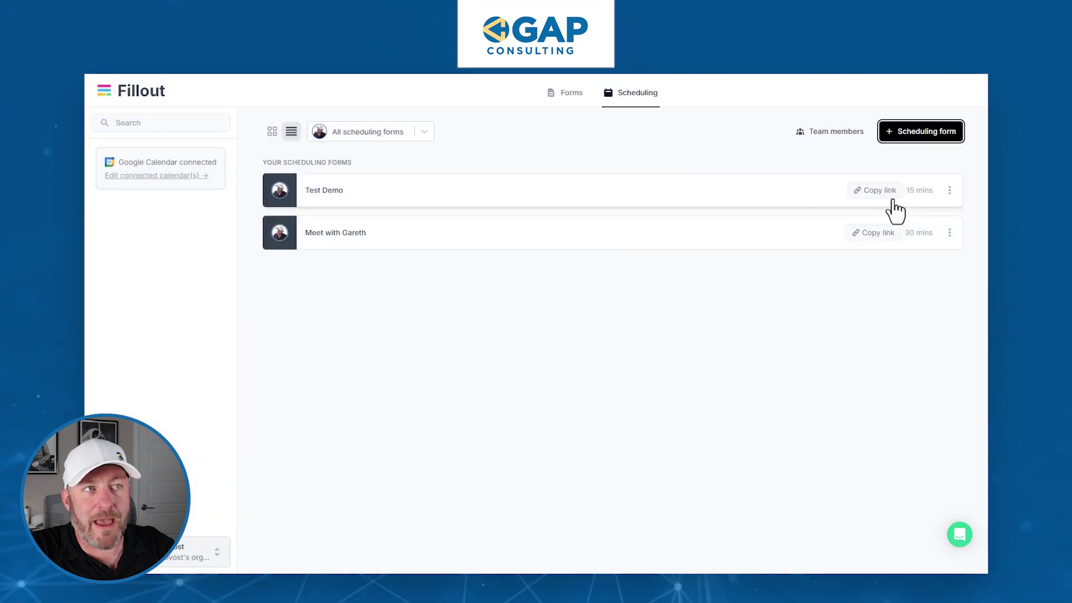